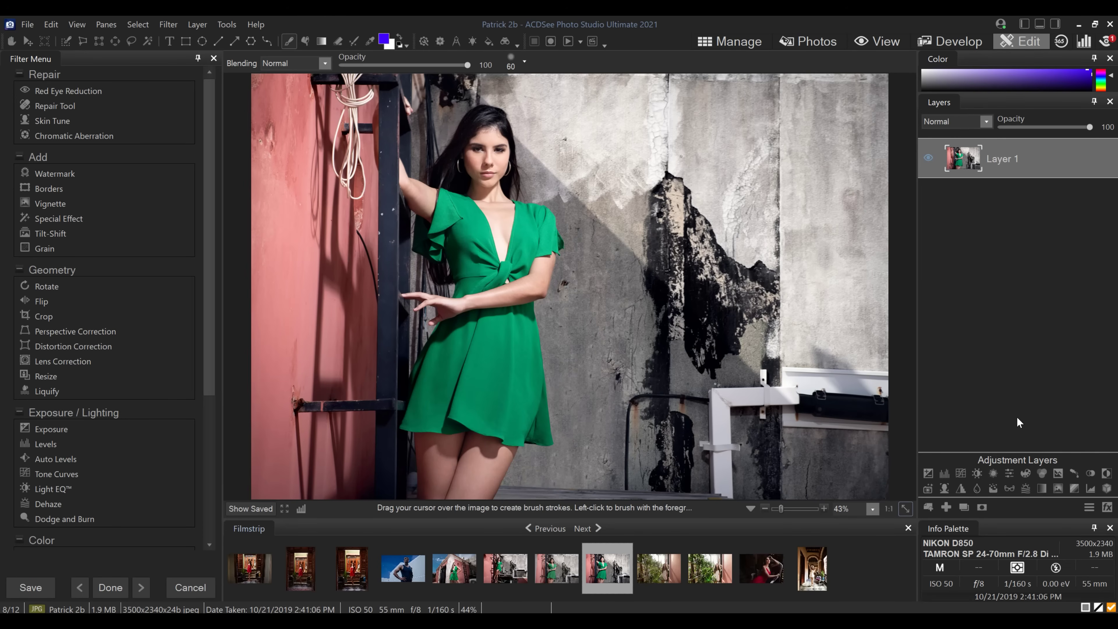
Add a Color EQ adjustment layer and shift the green dress's hue to red by targeting it on the image, setting green and cyan to 100.
left_click(1027, 475)
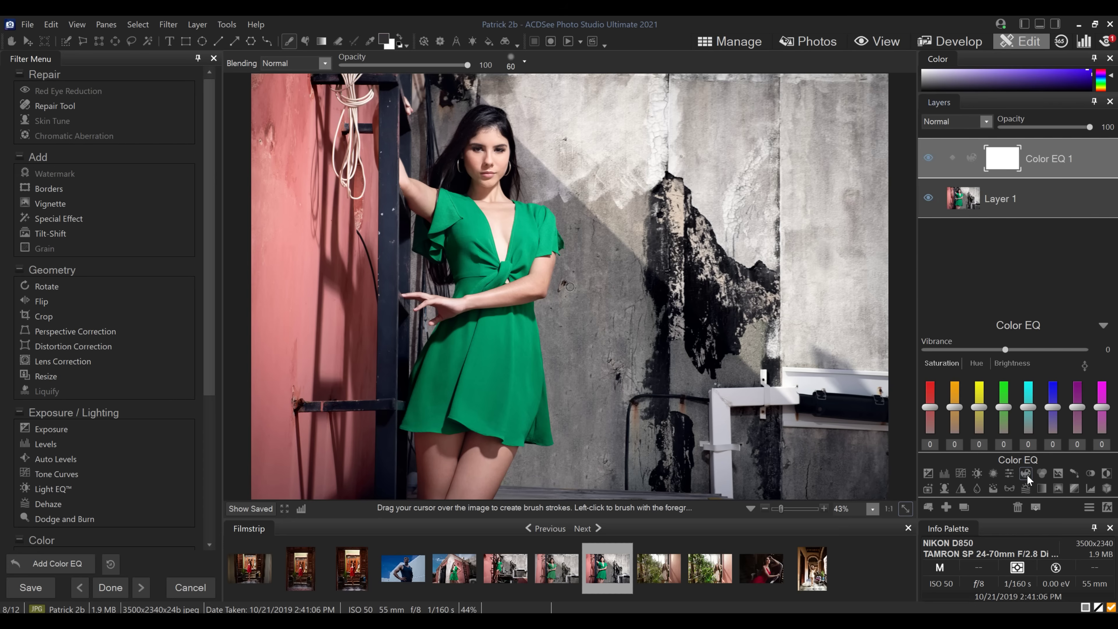
left_click(1084, 365)
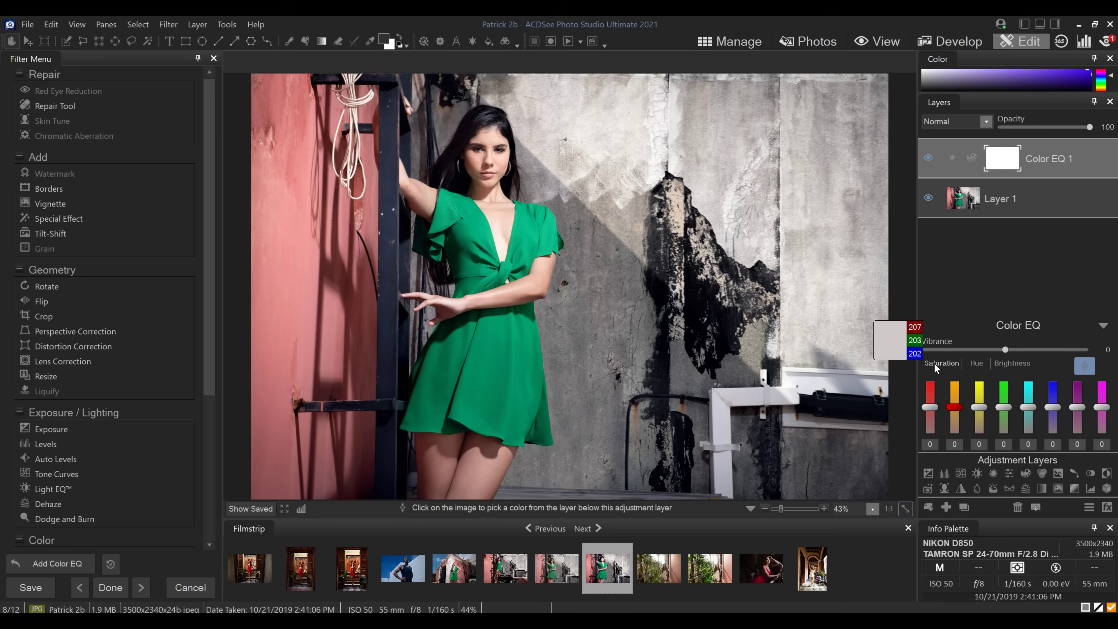
left_click(976, 363)
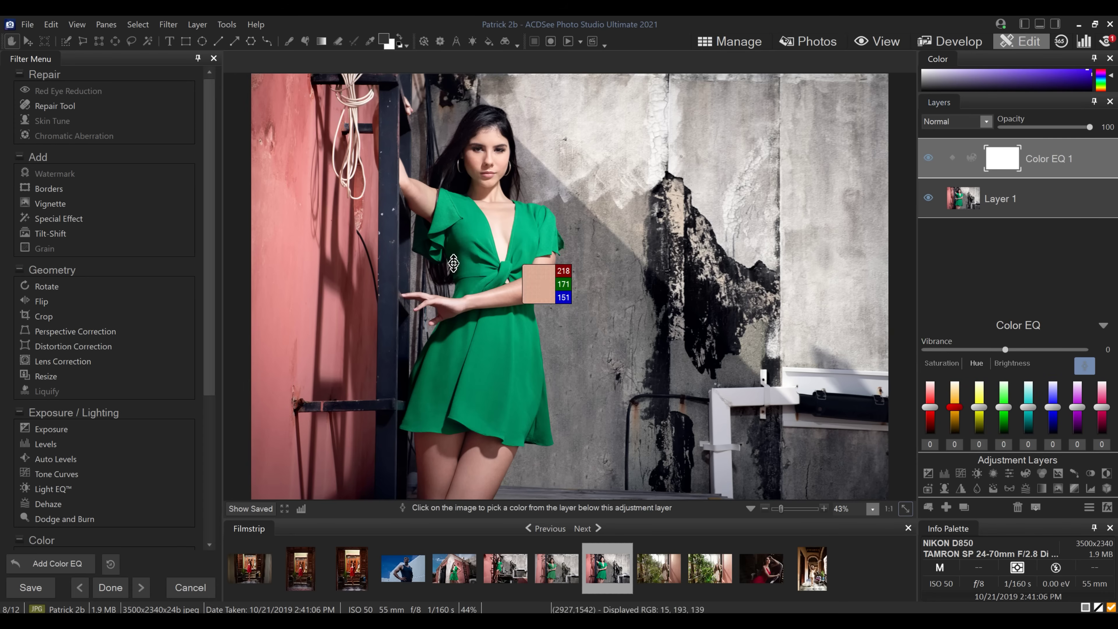
left_click_drag(471, 228, 471, 304)
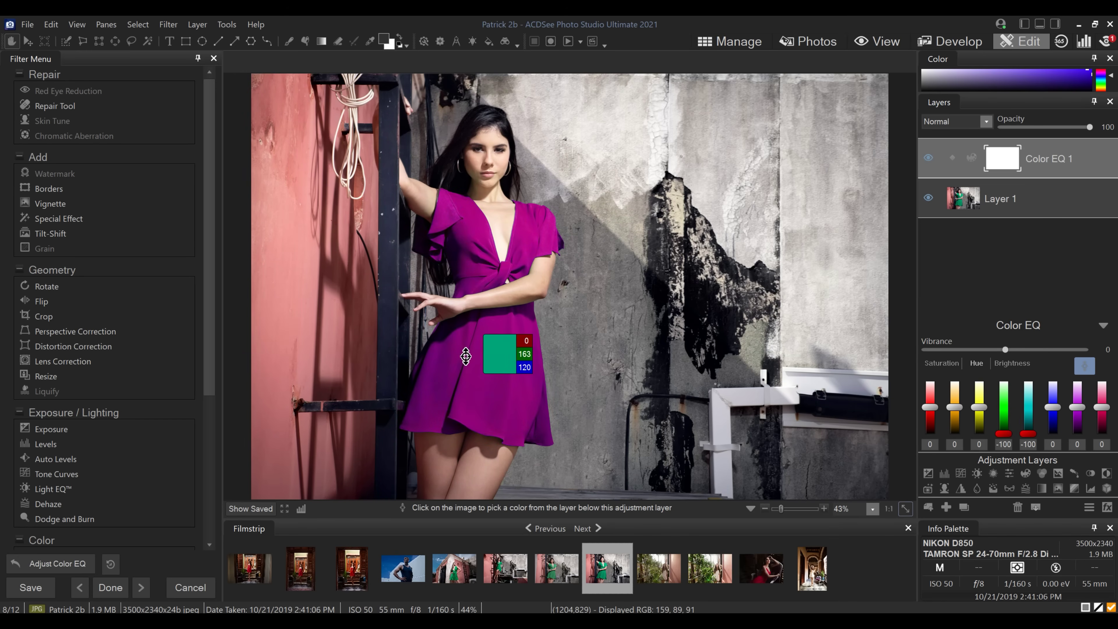
left_click_drag(470, 330, 468, 110)
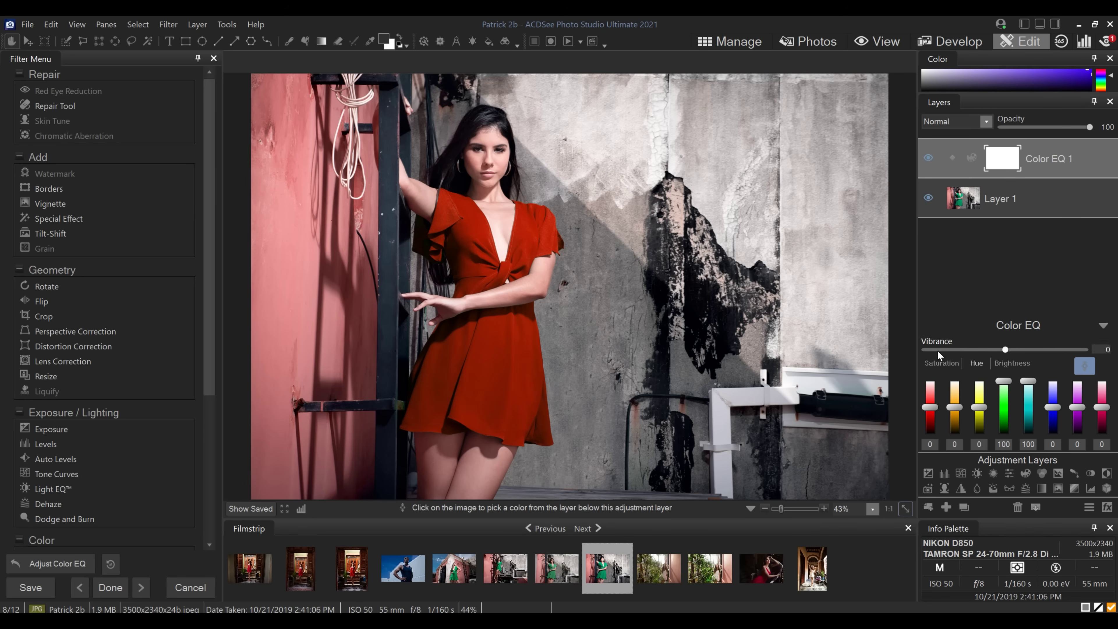
Raise the dress's saturation to 18 for green and 11 for cyan, and its brightness to 13 for green and 6 for cyan.
left_click(945, 366)
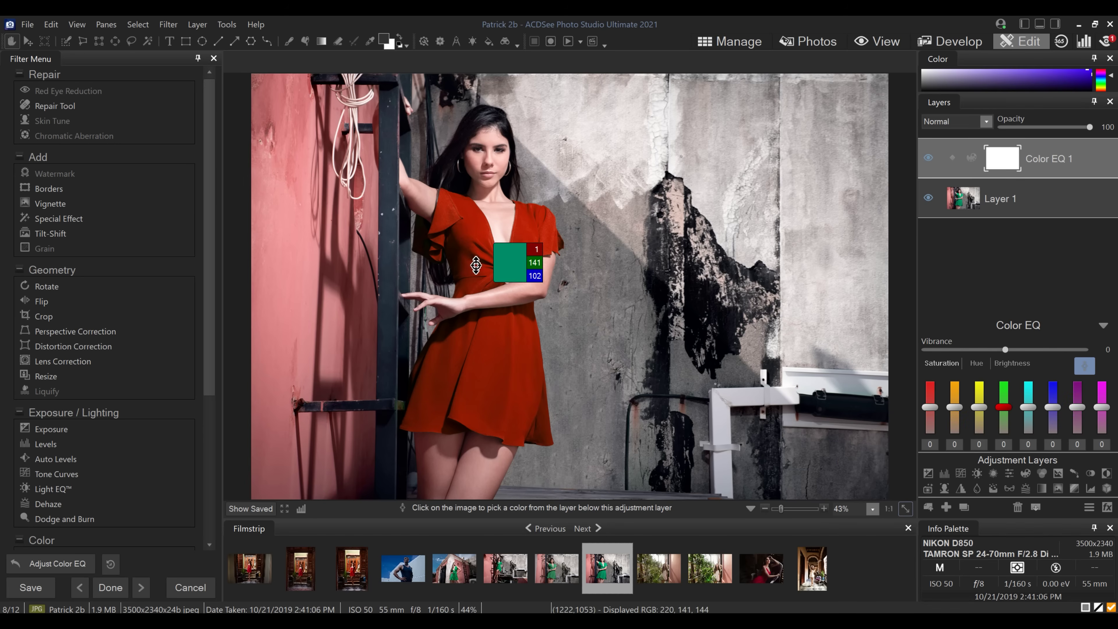
left_click_drag(476, 229, 475, 260)
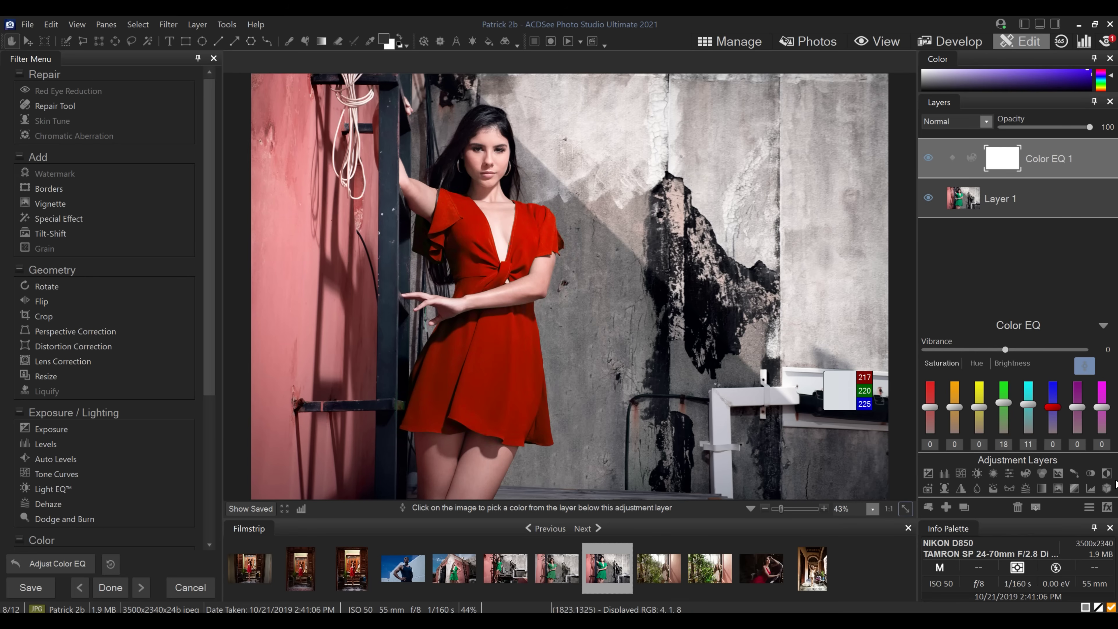
left_click(1012, 363)
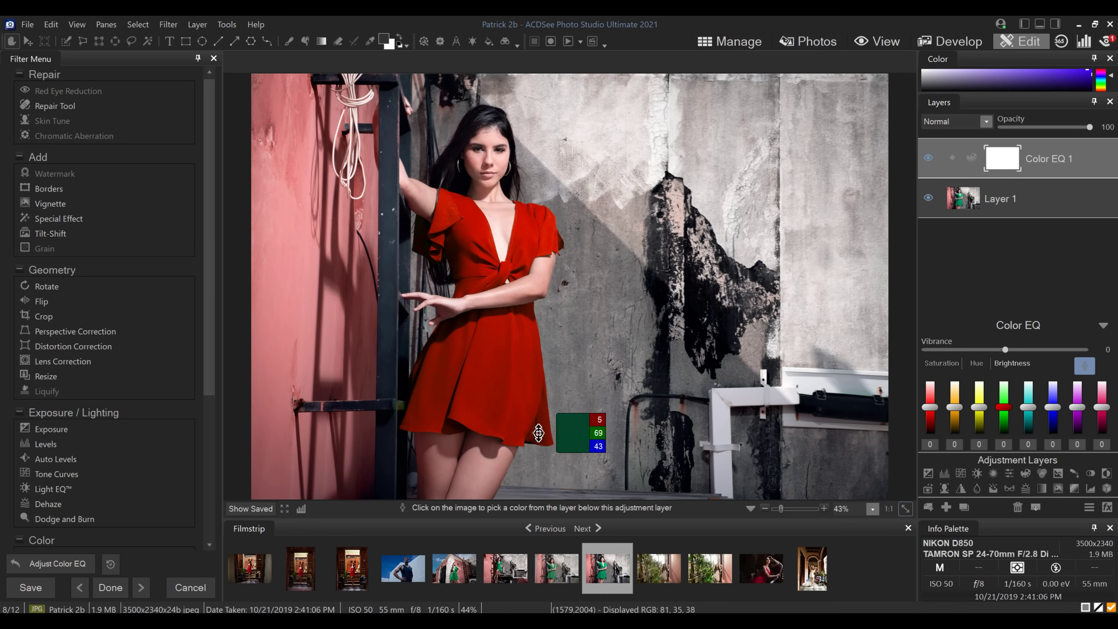
mouse_move(489, 369)
left_mouse_down()
mouse_move(491, 404)
mouse_move(498, 359)
left_mouse_up()
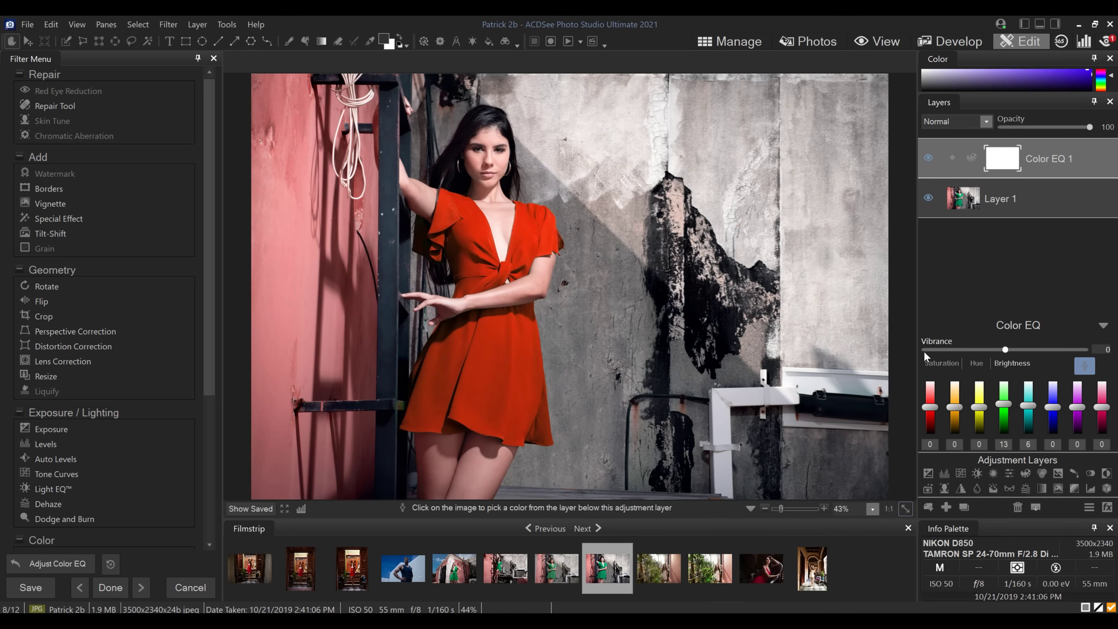
Desaturate the dress to gray with green and cyan saturation at -100, and raise its brightness by targeting it on the image.
left_click(939, 366)
left_click_drag(476, 247, 472, 430)
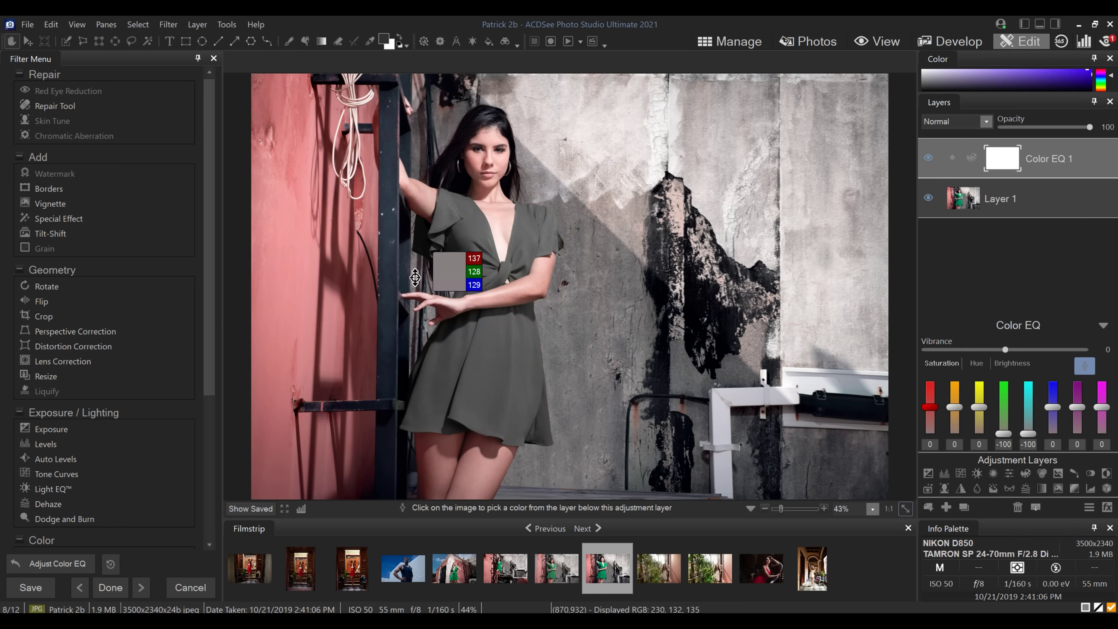
left_click(1013, 361)
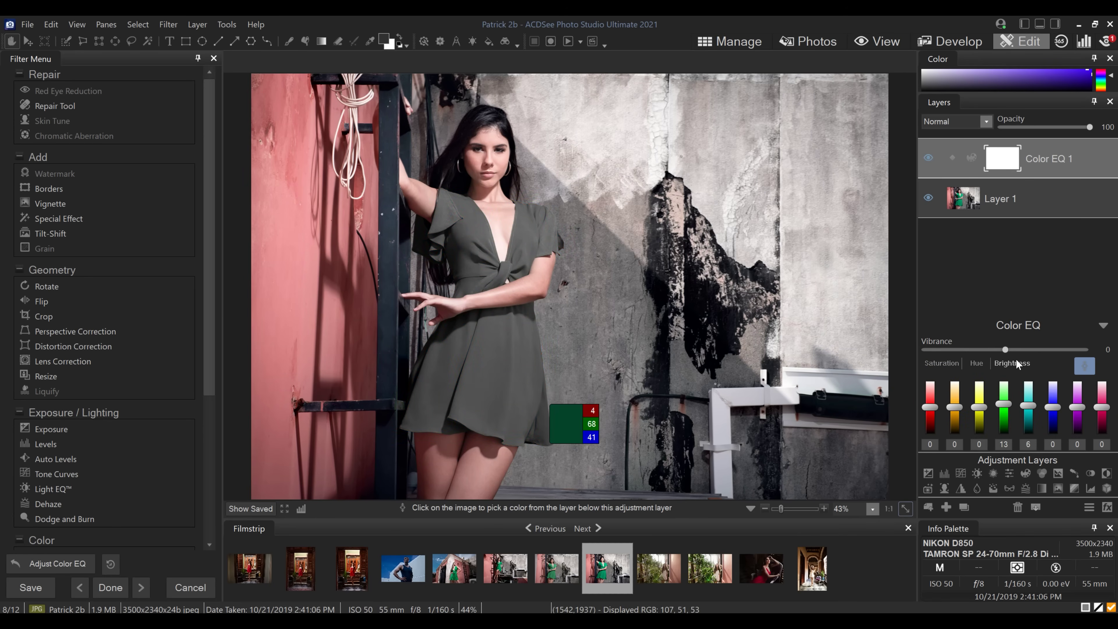
left_click_drag(508, 350, 523, 282)
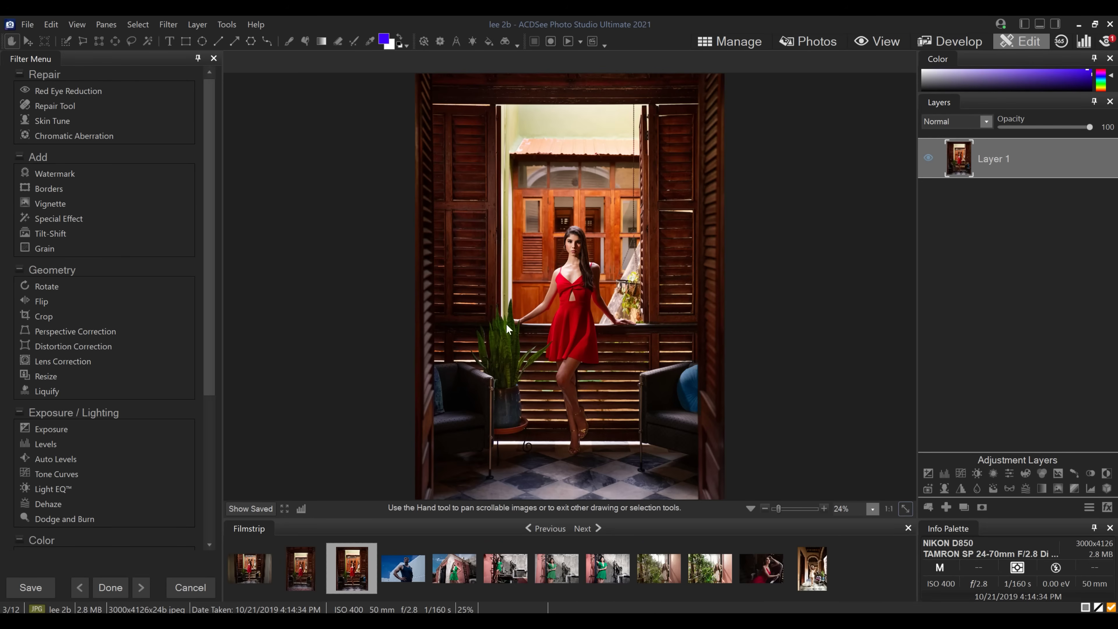
Try recoloring the red dress with a Color EQ layer, shifting the red hue to -35 and lowering its saturation, and delete that layer.
left_click(1026, 472)
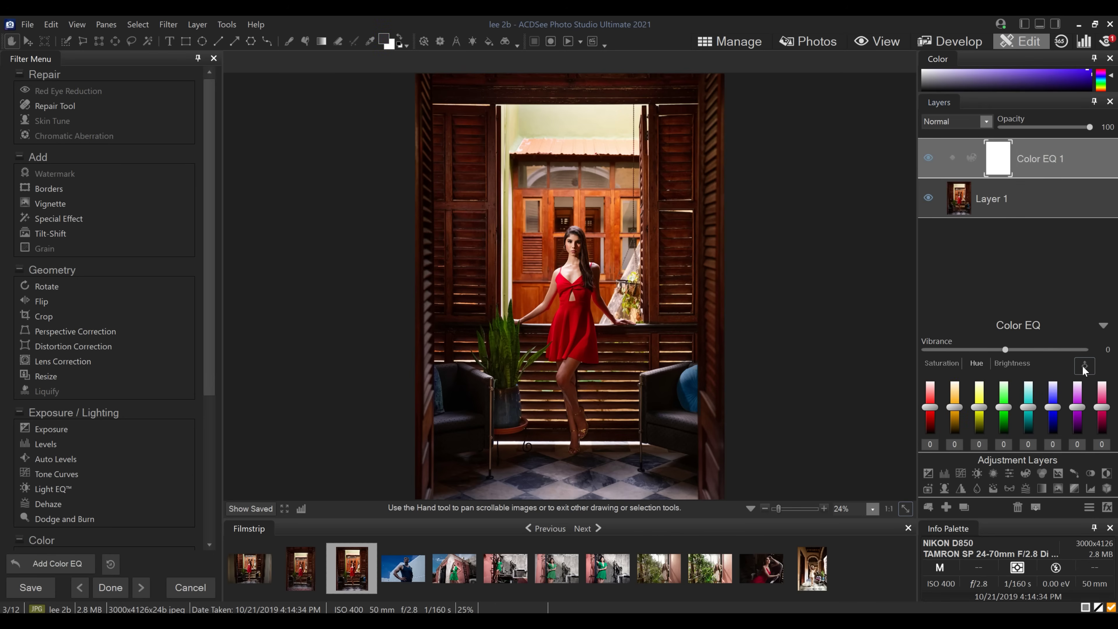
left_click(1084, 367)
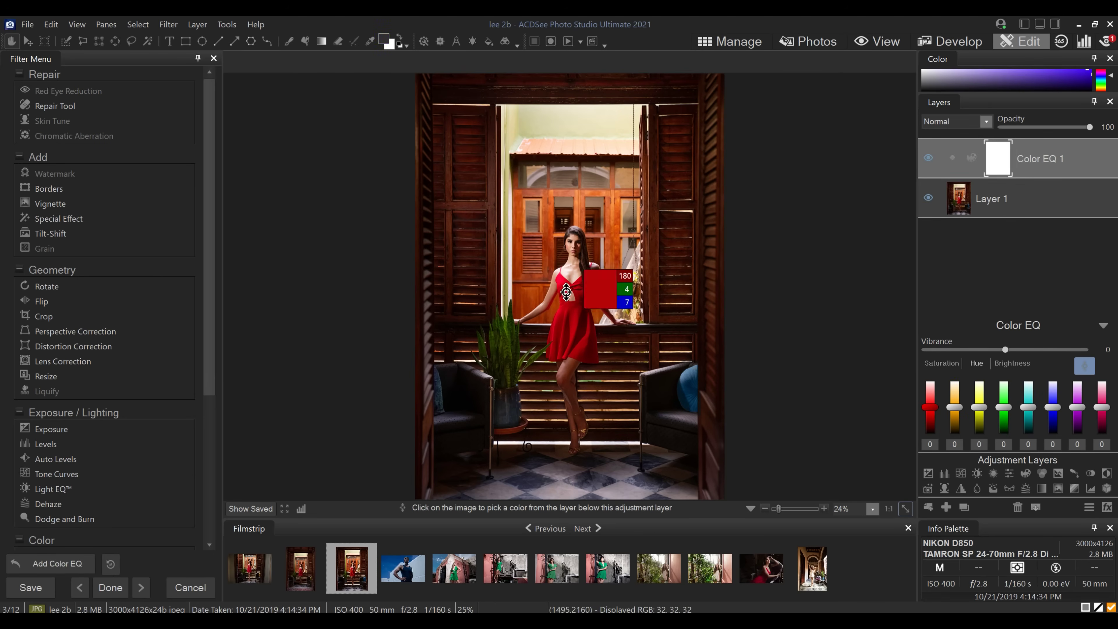
mouse_move(564, 286)
left_mouse_down()
mouse_move(564, 331)
mouse_move(566, 264)
mouse_move(566, 305)
mouse_move(566, 295)
left_mouse_up()
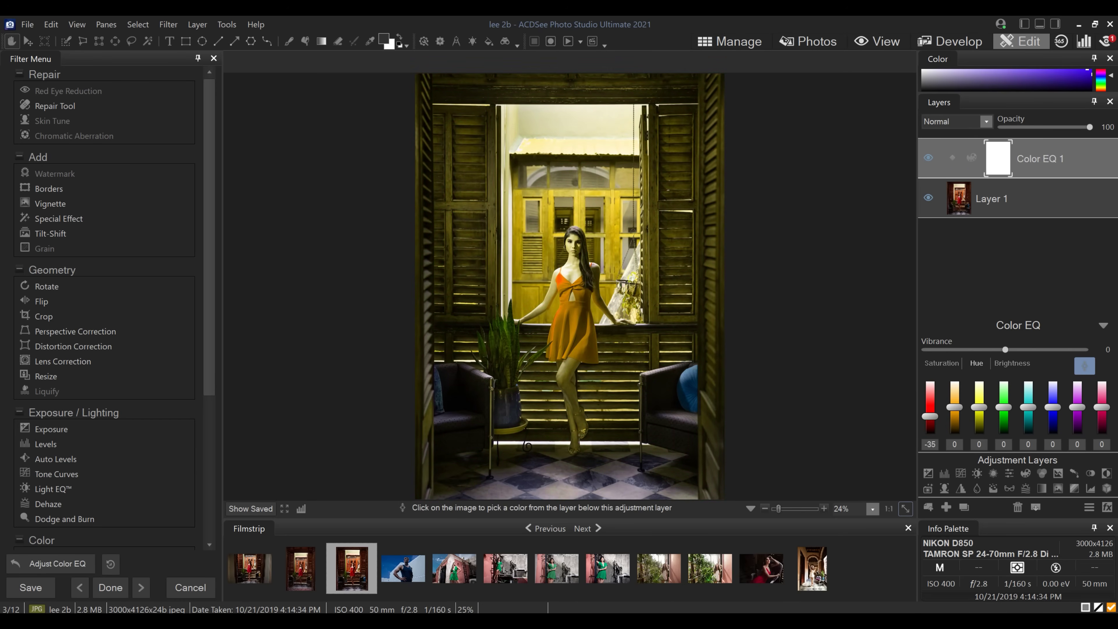
left_click(936, 368)
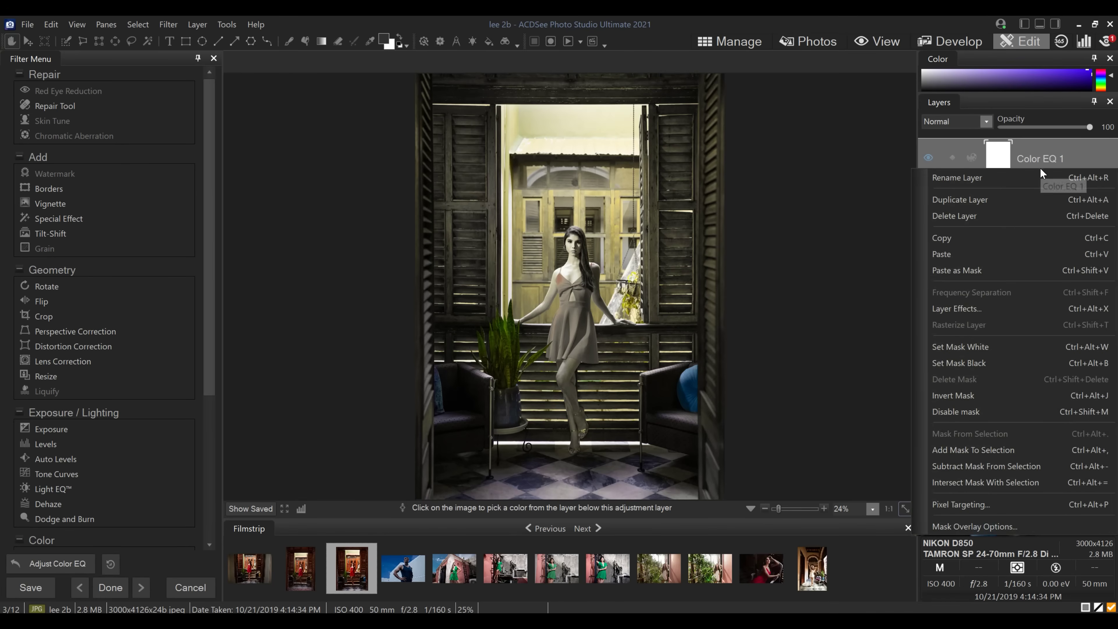
left_click(1003, 217)
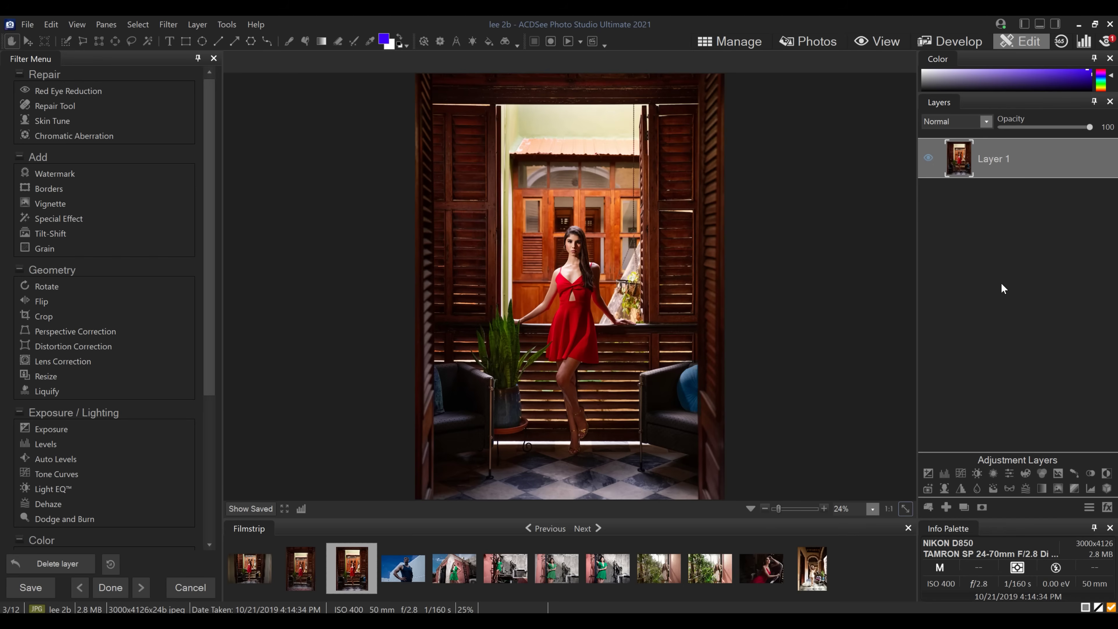
Duplicate Layer 1 and open the Color Wheel filter for the copy.
right_click(1038, 167)
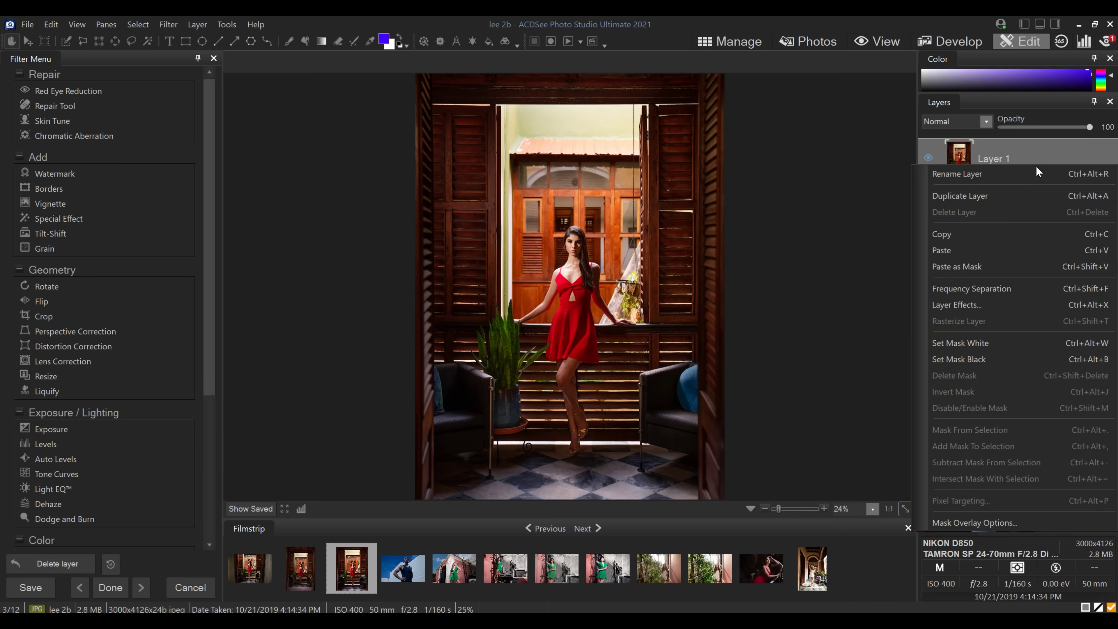
left_click(1012, 195)
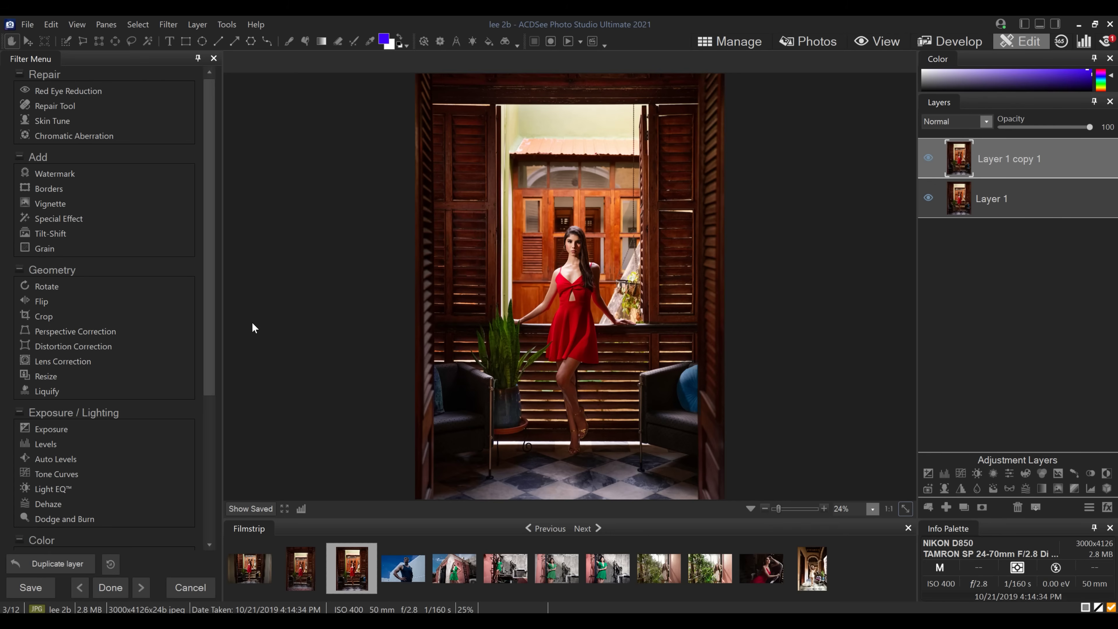
left_click_drag(208, 339, 200, 481)
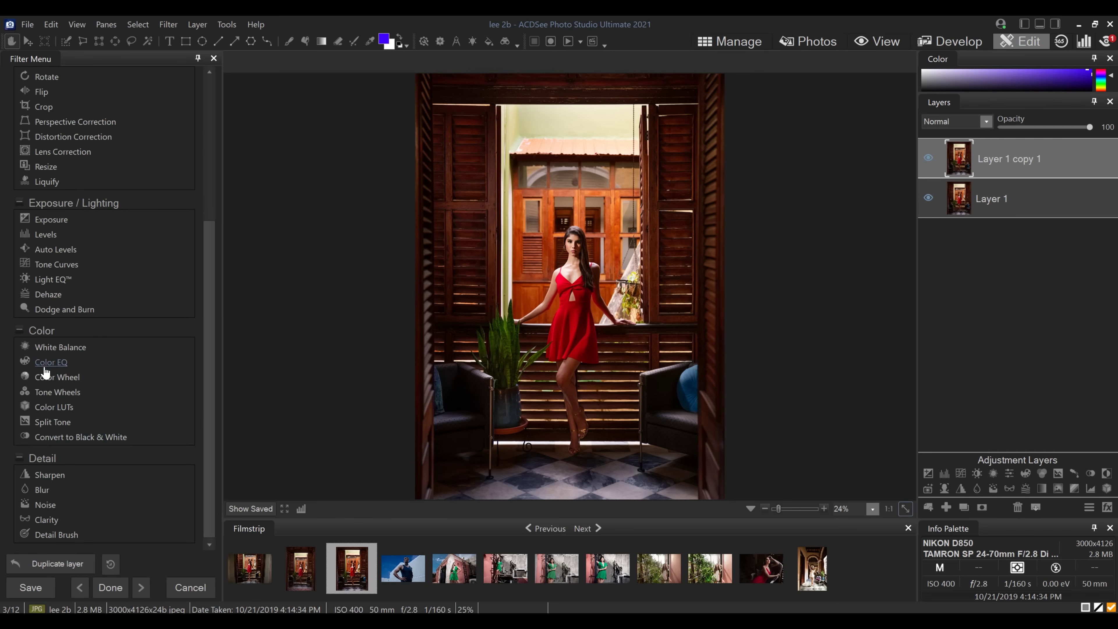
left_click(49, 385)
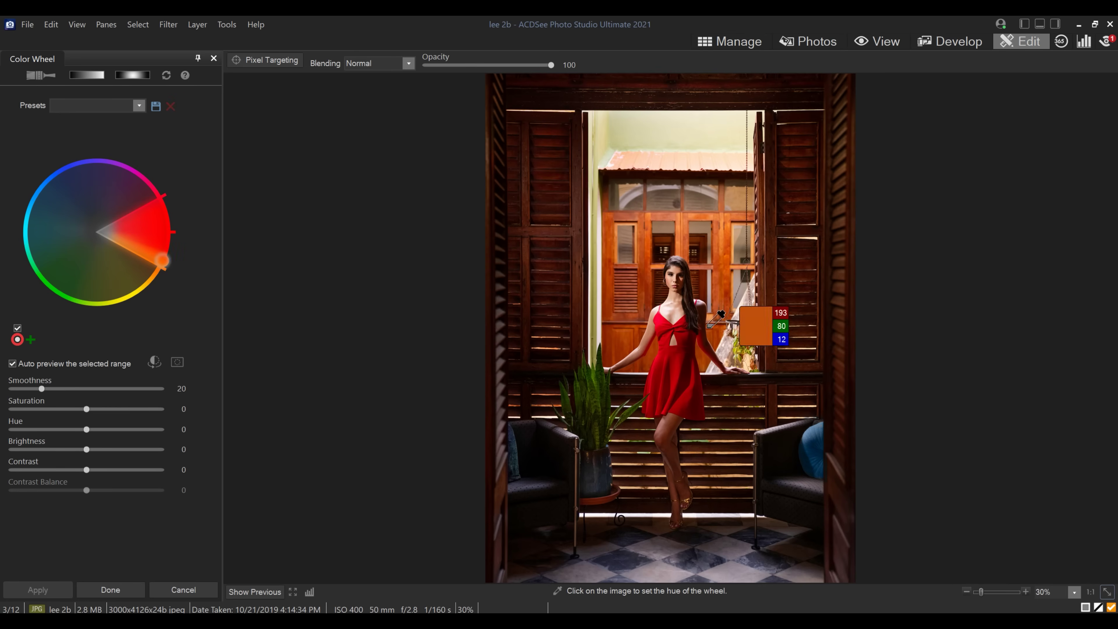
Sample the dress's red and narrow the Color Wheel range to highly saturated reds, excluding muted tones and the neighboring pink and orange hues.
left_click(661, 320)
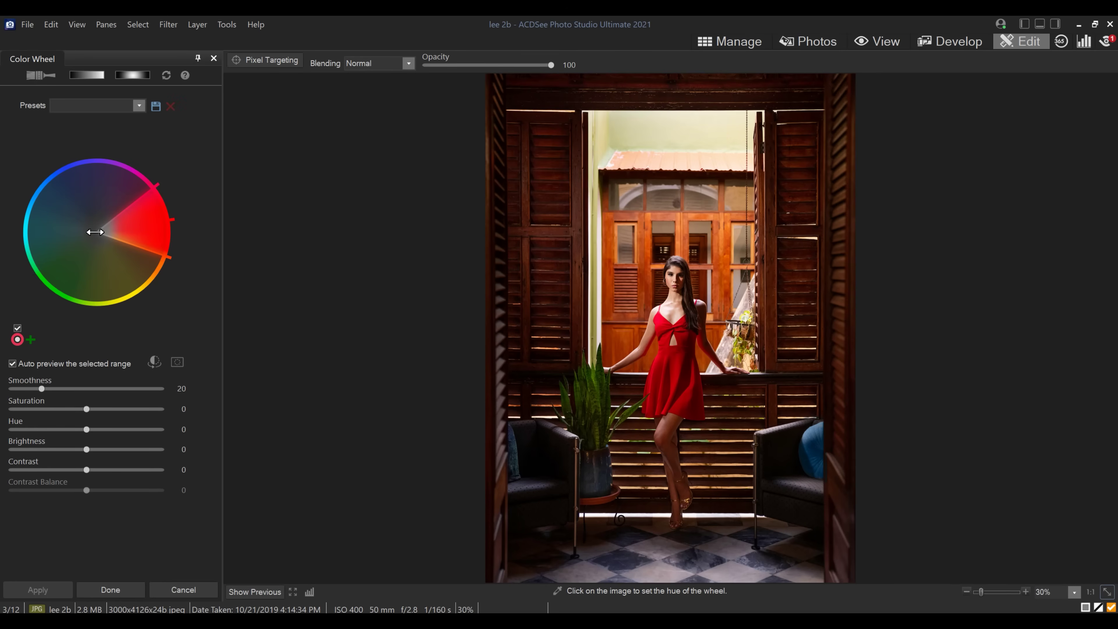
mouse_move(96, 232)
left_mouse_down()
mouse_move(133, 225)
mouse_move(102, 230)
left_mouse_up()
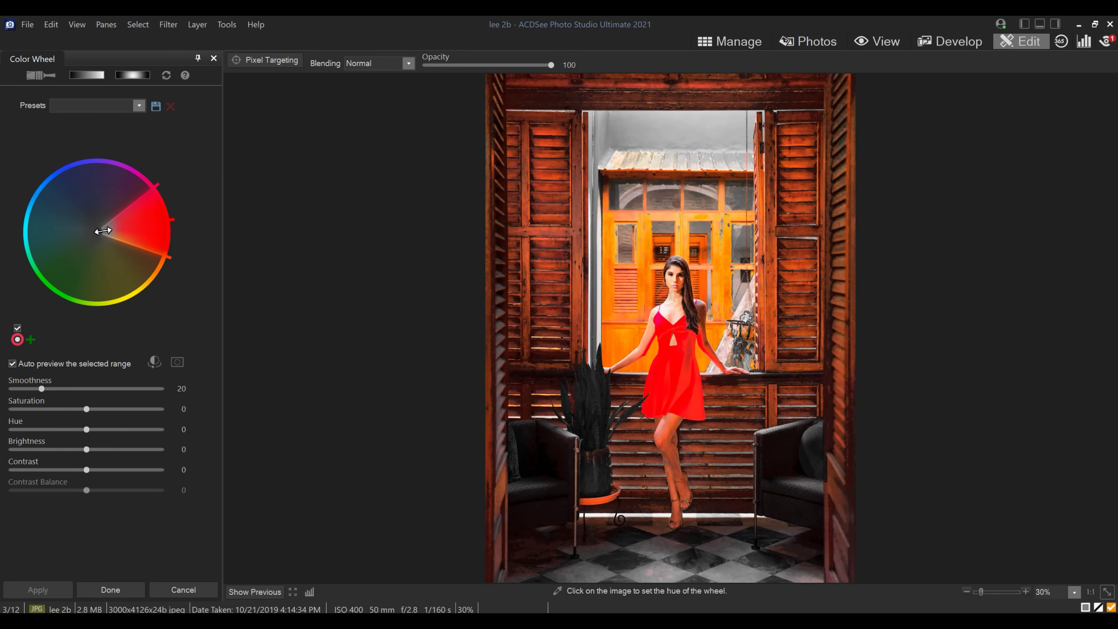
left_click_drag(106, 229, 141, 222)
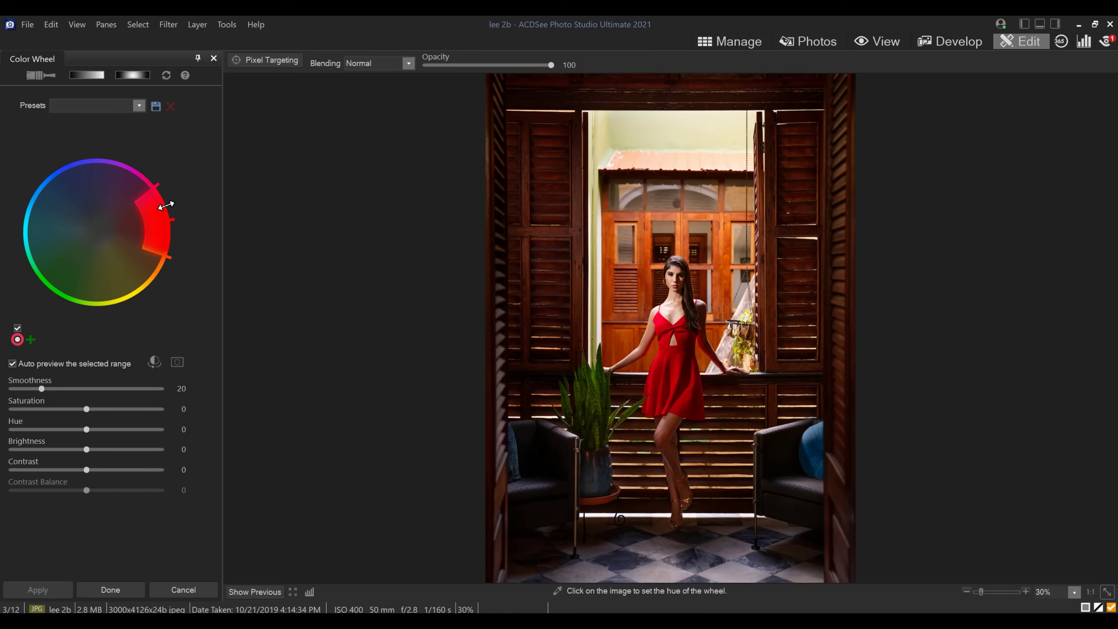
left_click_drag(166, 205, 165, 206)
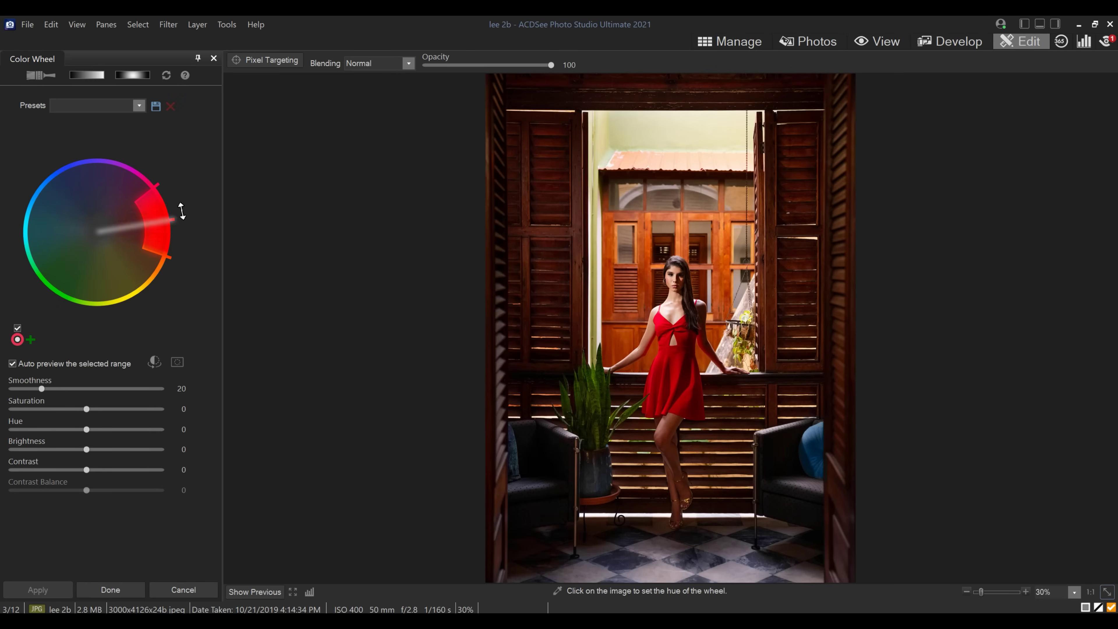
left_click_drag(154, 181, 180, 207)
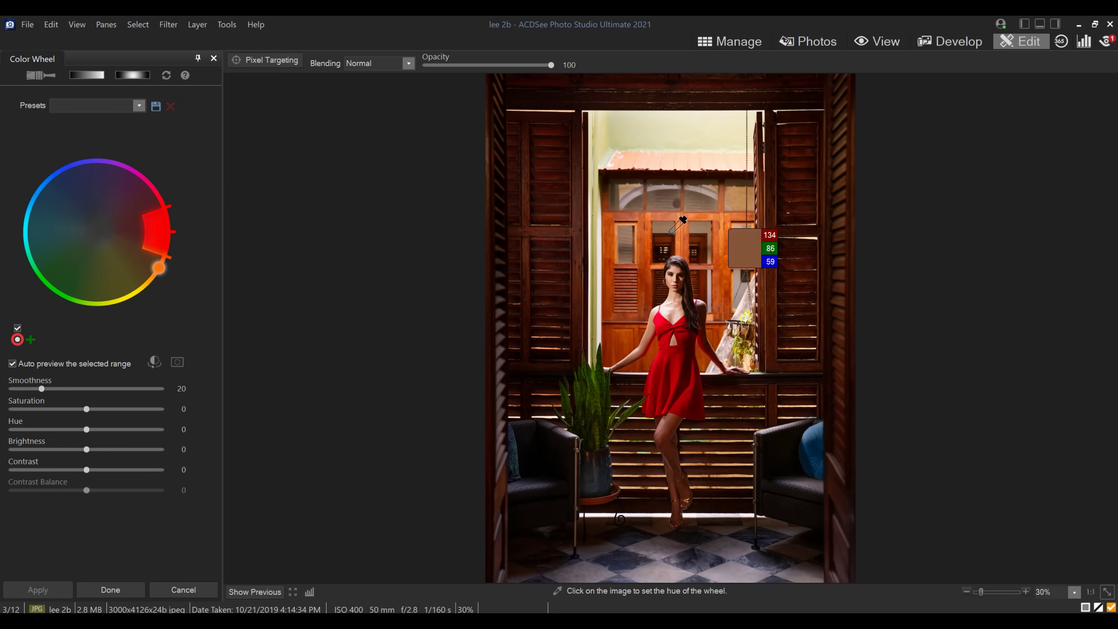
left_click_drag(170, 258, 182, 229)
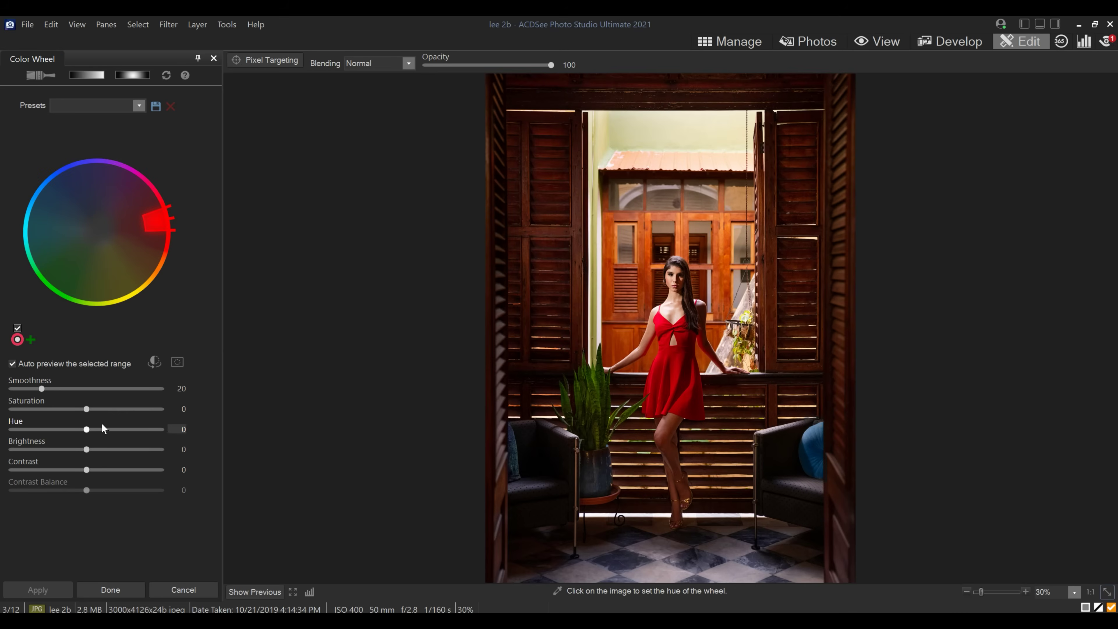
Recolor the dress muted blue with hue -81, saturation -33 and brightness -23, and accept the Color Wheel filter.
left_click_drag(86, 430, 131, 417)
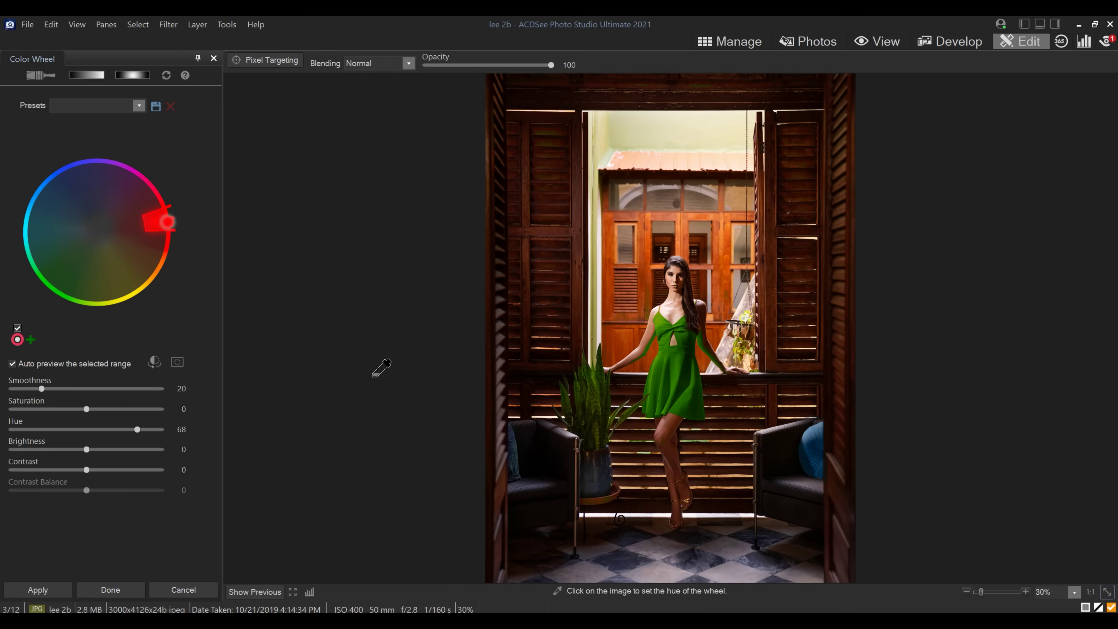
left_click_drag(137, 429, 25, 428)
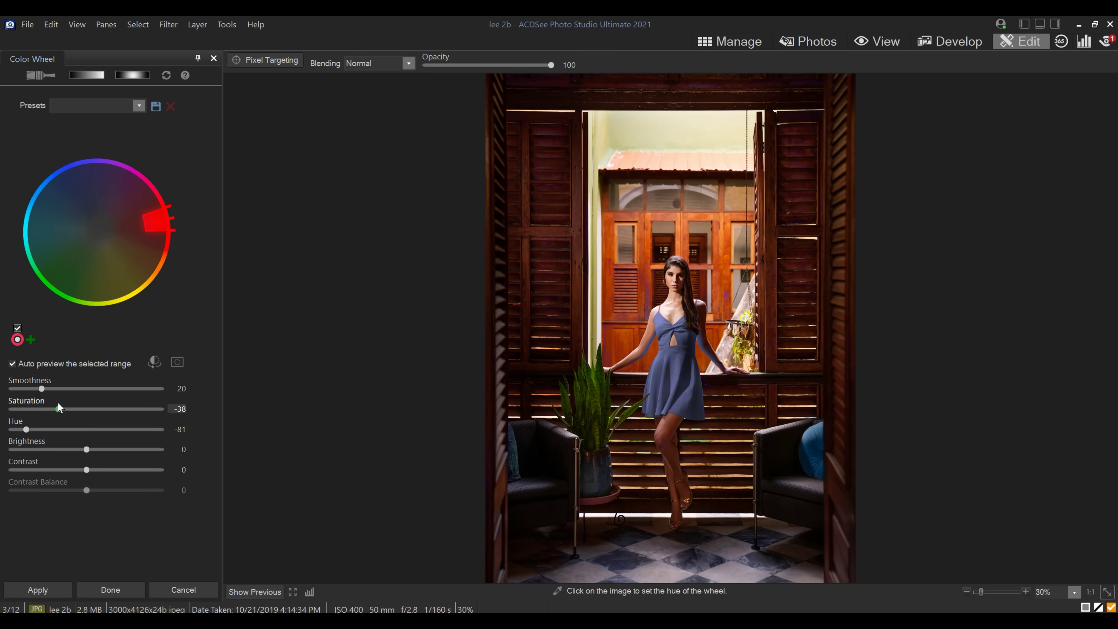
left_click_drag(58, 403, 54, 402)
left_click_drag(87, 454, 72, 452)
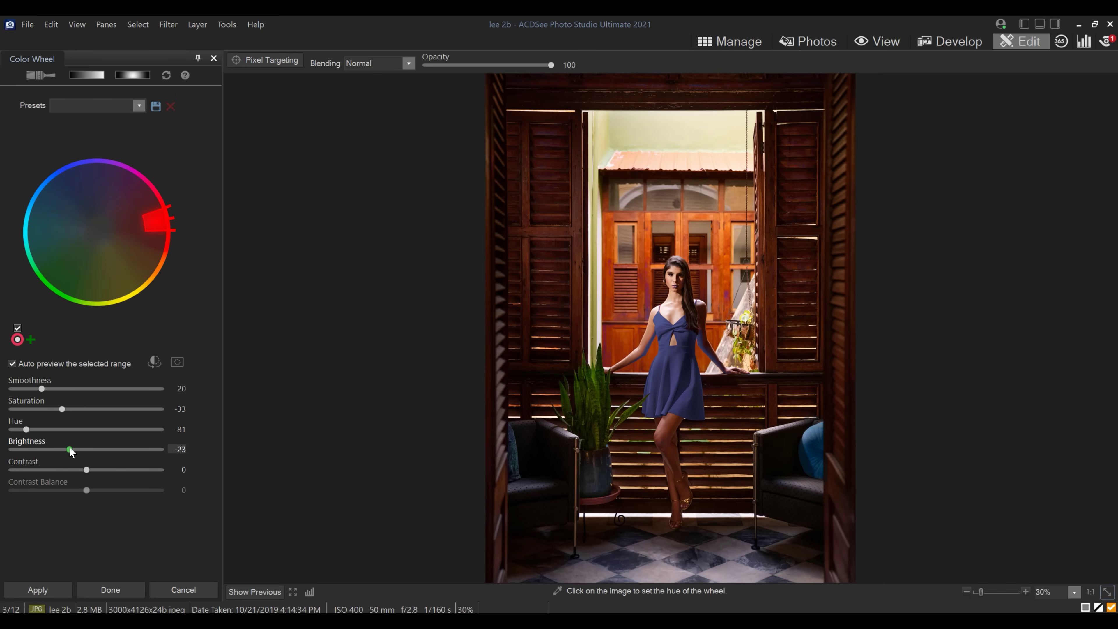
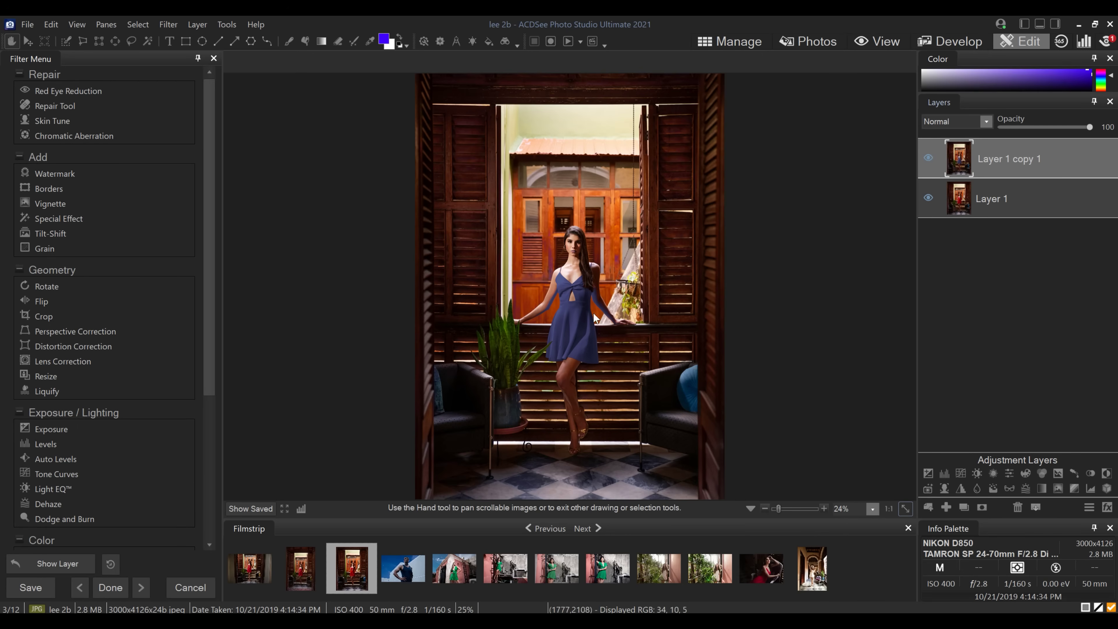
Add a black mask to the recolored Layer 1 copy and ready the Brush tool with white as the foreground color.
right_click(1026, 162)
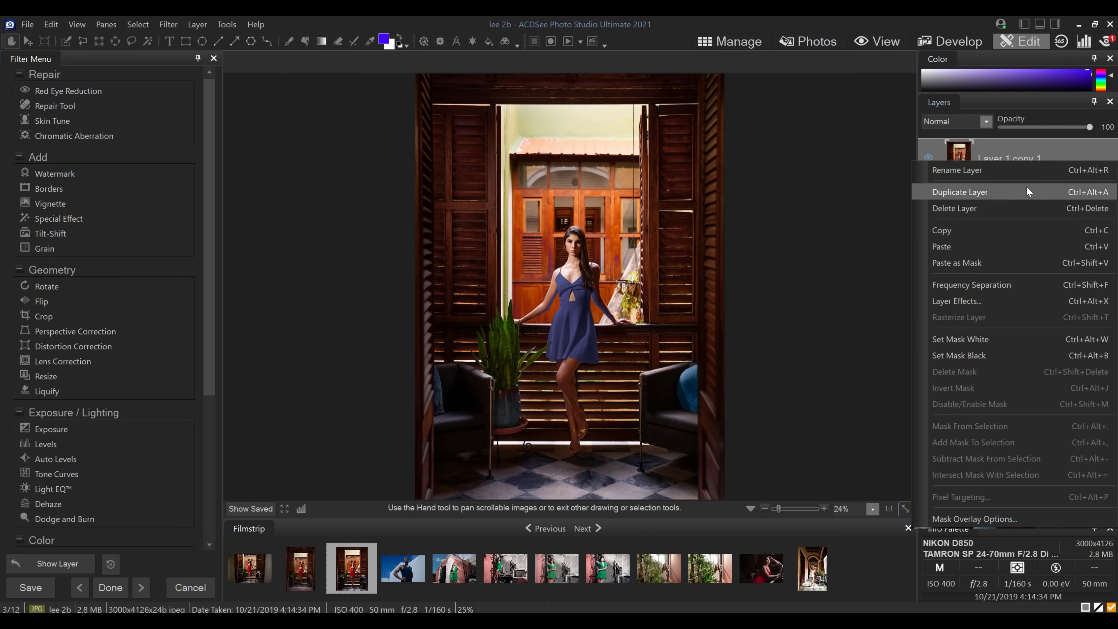
left_click(987, 360)
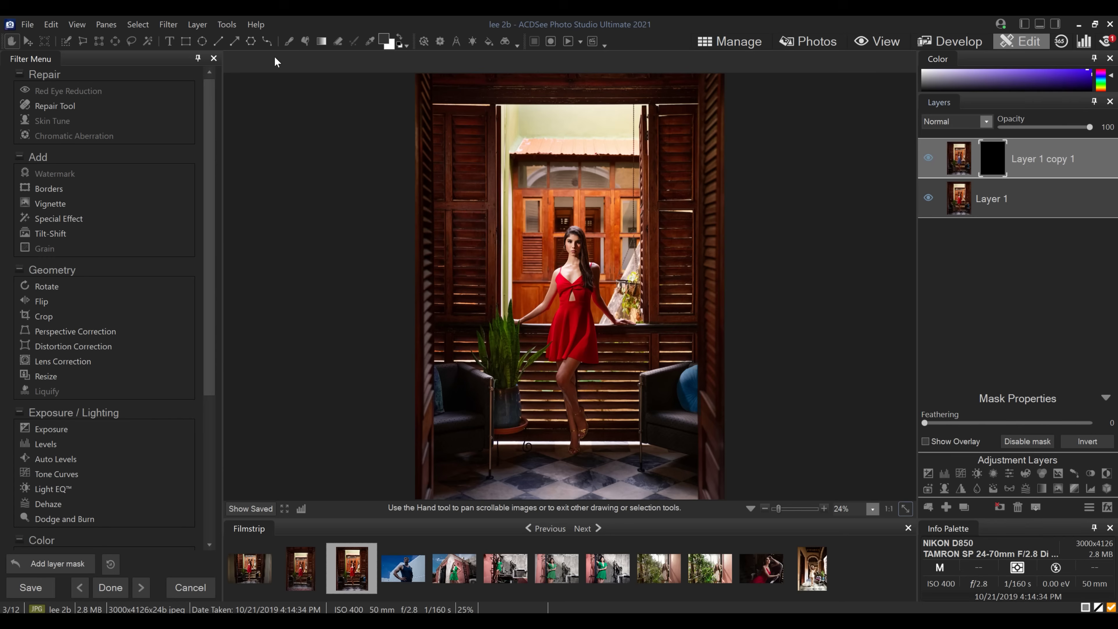
left_click(284, 44)
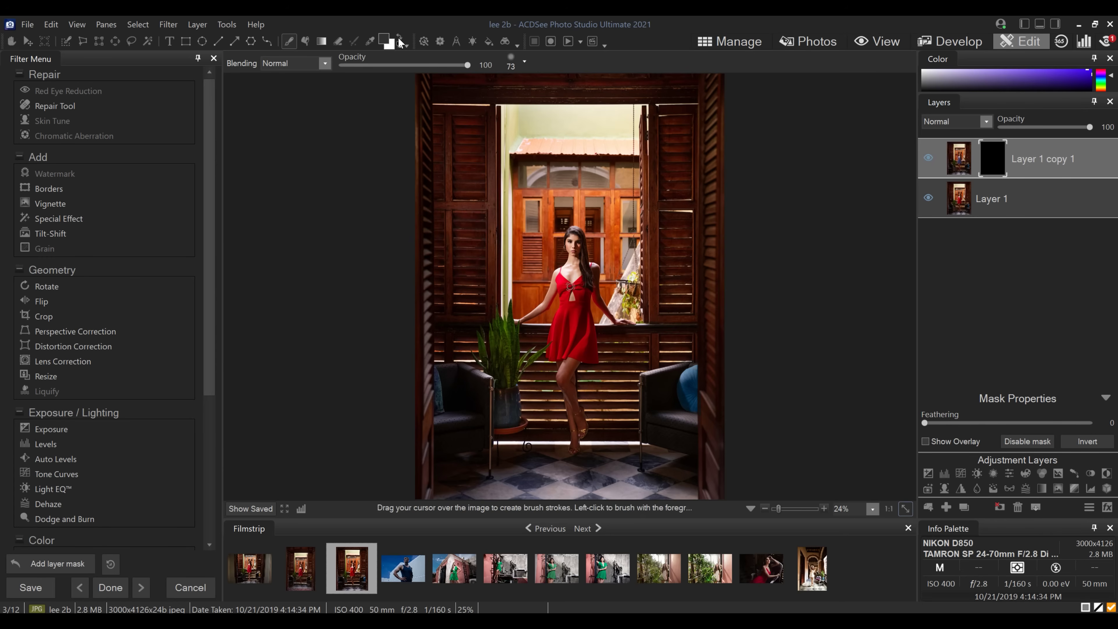
left_click(399, 39)
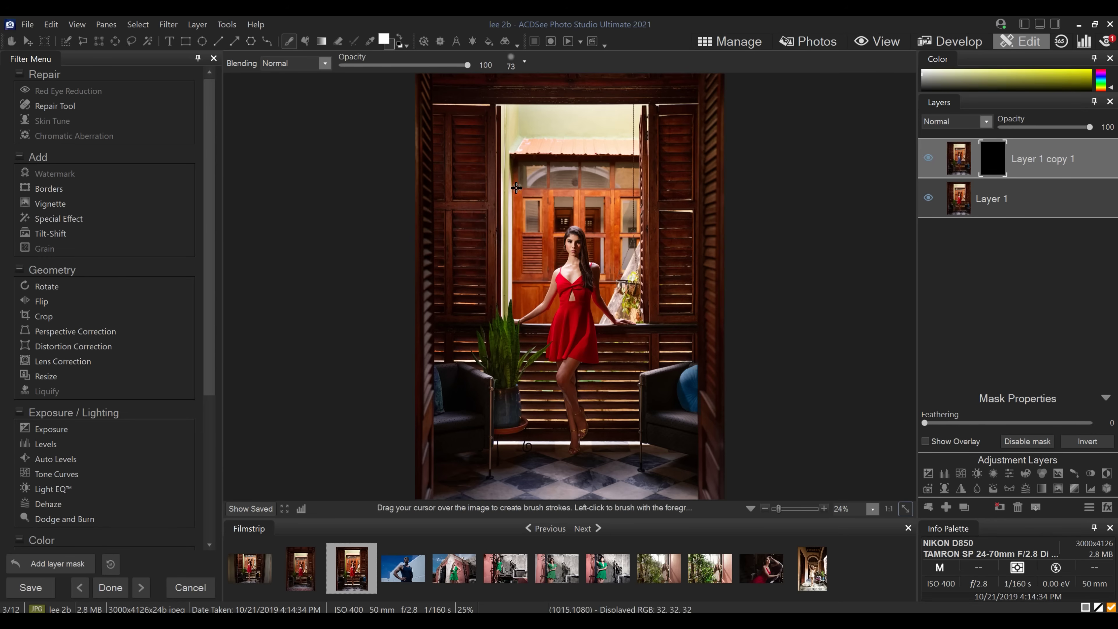
Set the brush nib width to 189 and feathering to 17, and paint the blue recolor onto the dress through the layer mask.
left_click(524, 63)
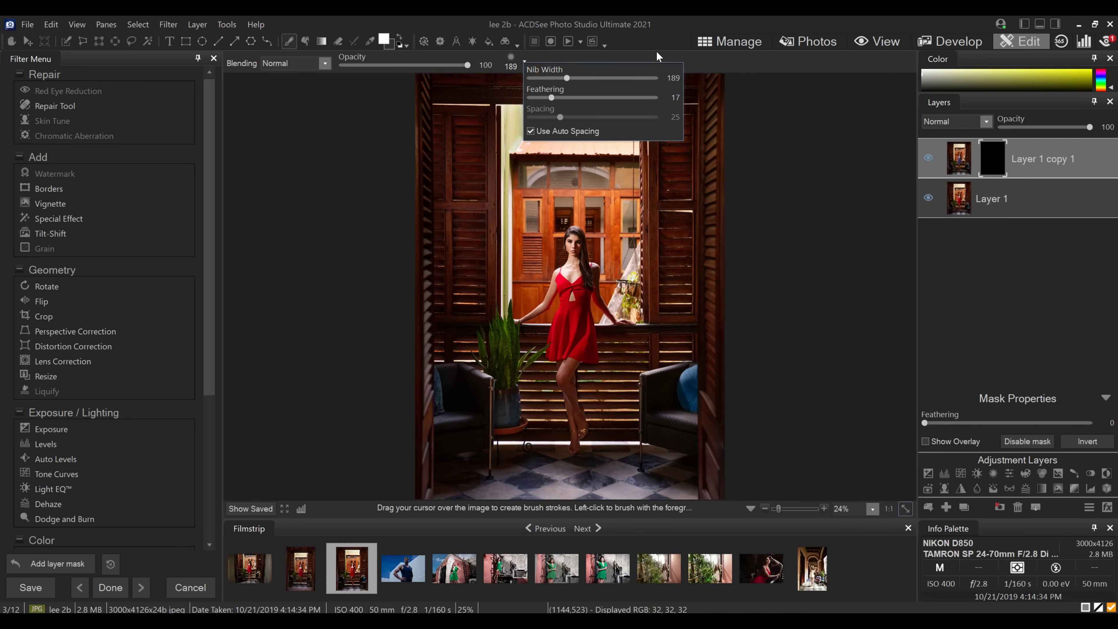
left_click(686, 240)
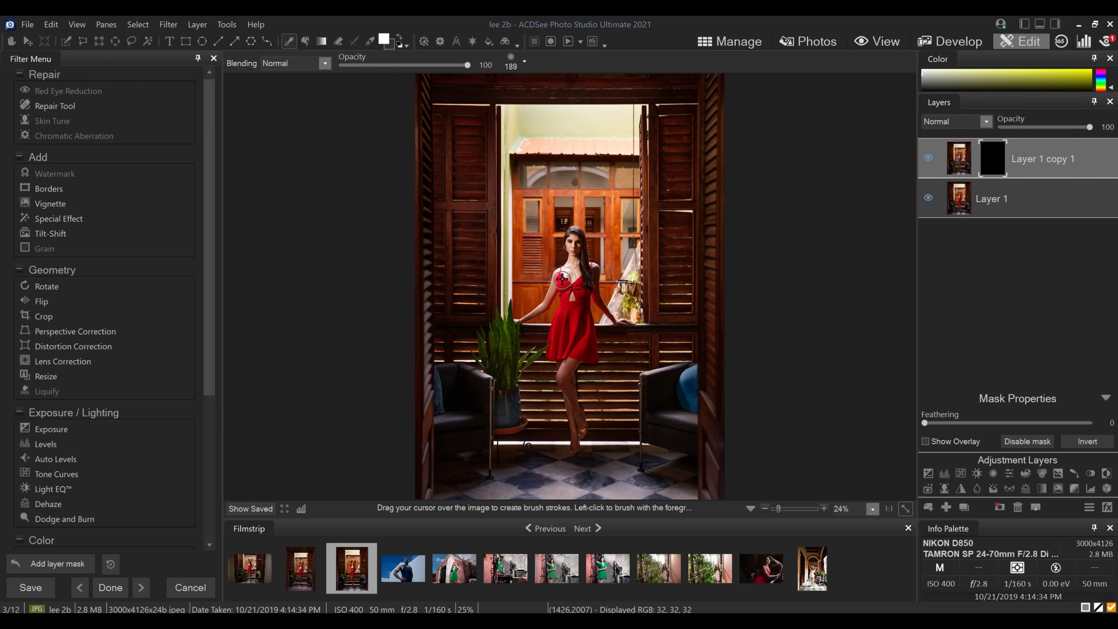
mouse_move(568, 284)
left_mouse_down()
mouse_move(571, 318)
mouse_move(576, 293)
left_mouse_up()
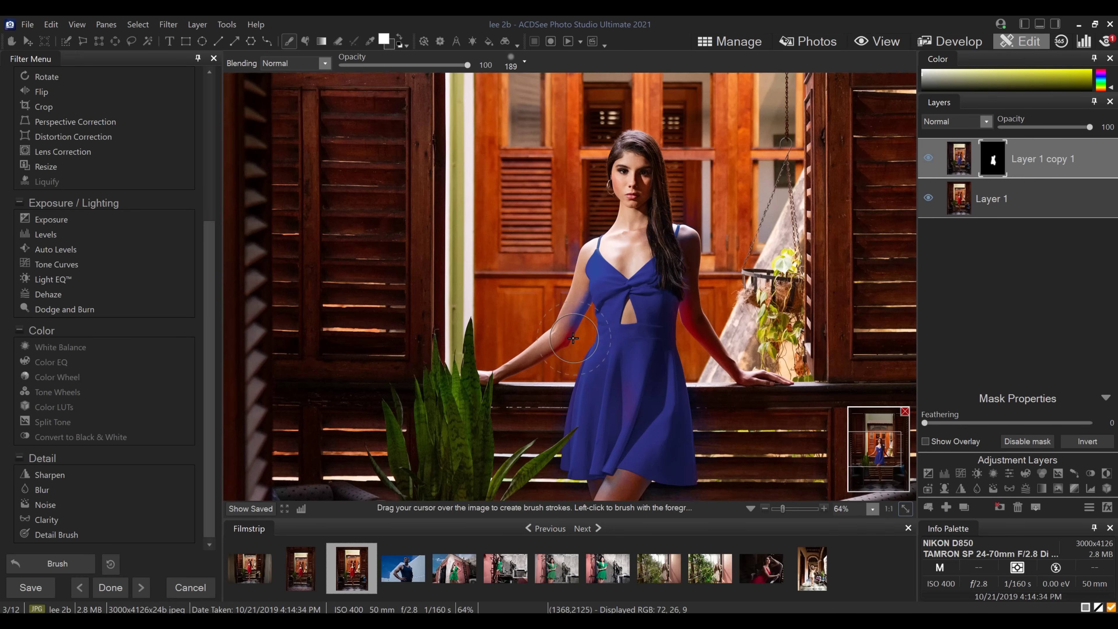
Paint black on the layer mask to remove the blue spill from the arm beside the dress's bodice.
mouse_move(590, 623)
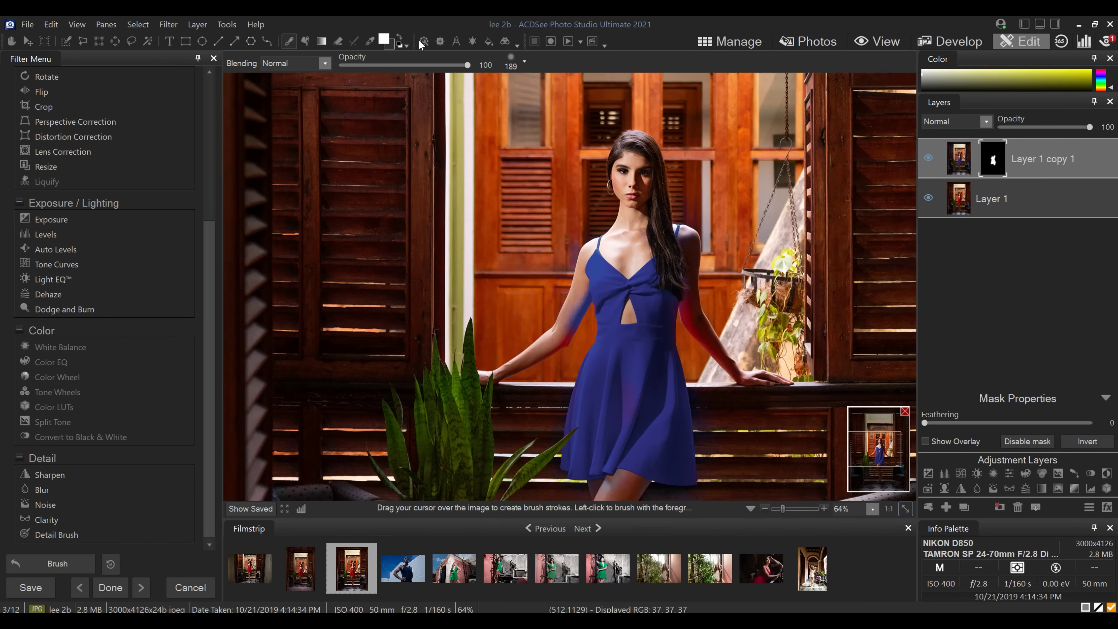
left_click(401, 38)
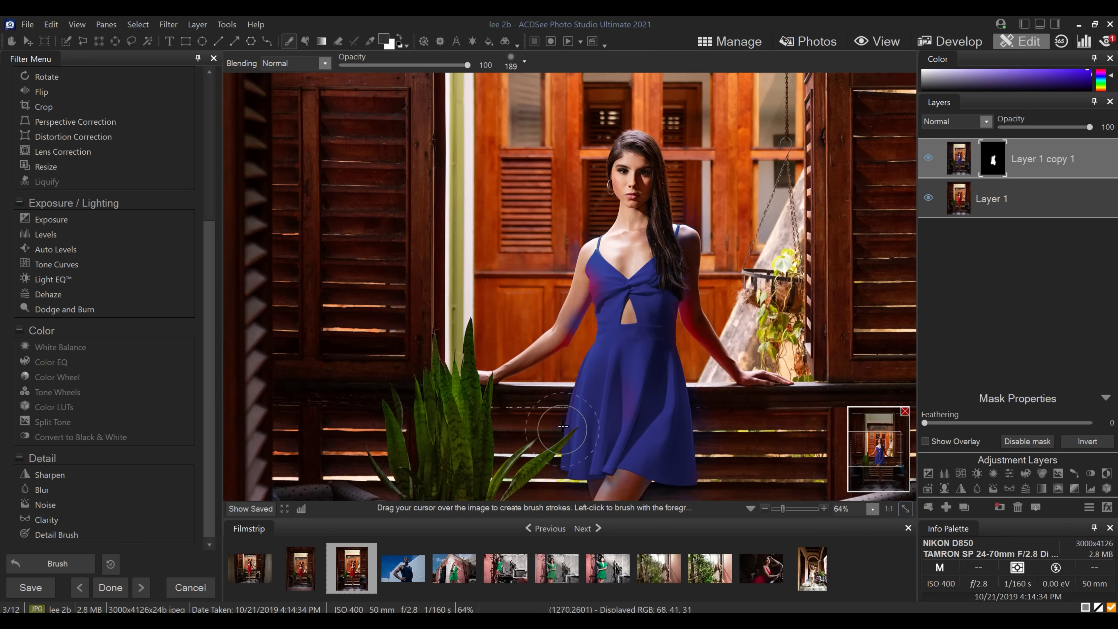
mouse_move(586, 301)
left_mouse_down()
mouse_move(563, 339)
mouse_move(579, 316)
left_mouse_up()
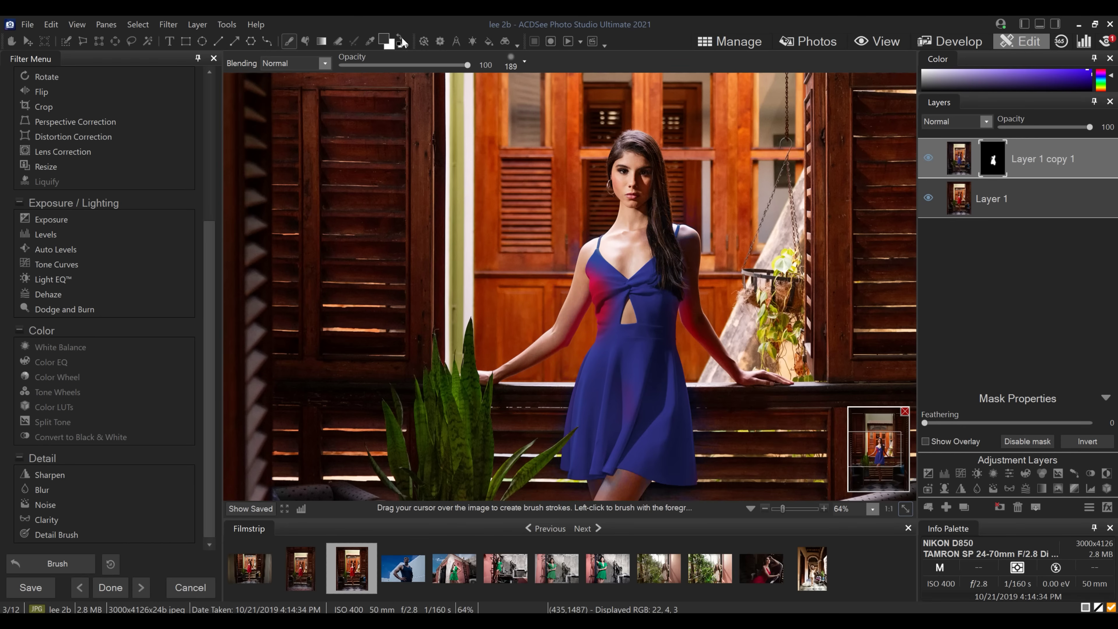
Restore the blue on the bodice with white at brush opacity 39, and clean up the mask around the arm with black.
left_click(400, 41)
left_click_drag(402, 65, 390, 64)
mouse_move(604, 285)
left_mouse_down()
mouse_move(623, 316)
mouse_move(614, 282)
mouse_move(616, 351)
mouse_move(609, 310)
mouse_move(592, 410)
mouse_move(625, 327)
mouse_move(620, 296)
mouse_move(618, 365)
mouse_move(613, 287)
left_mouse_up()
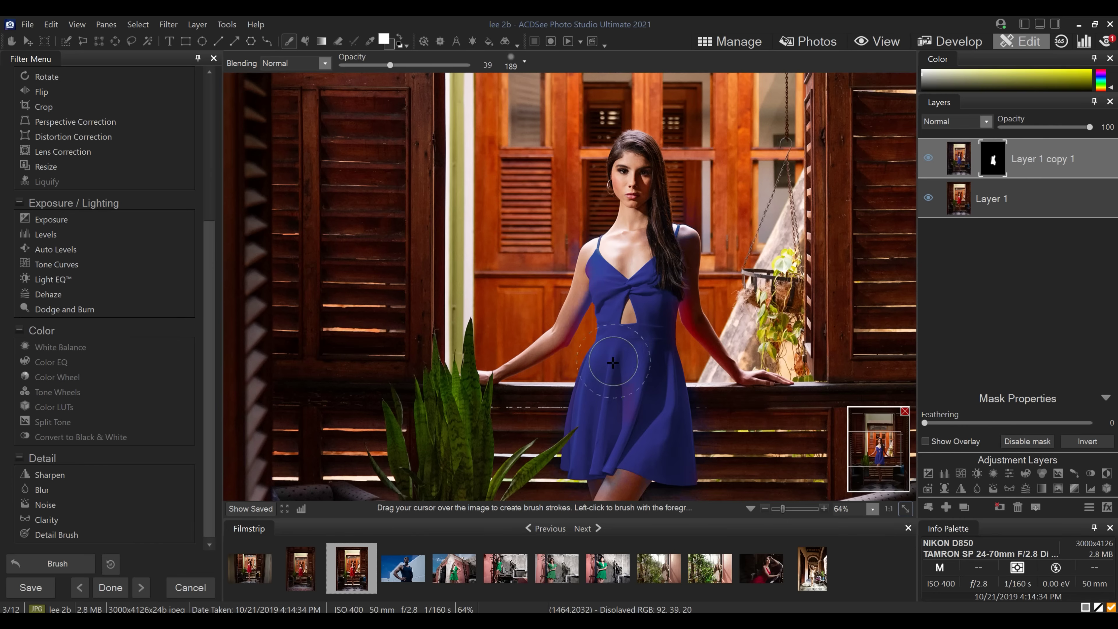
left_click(399, 41)
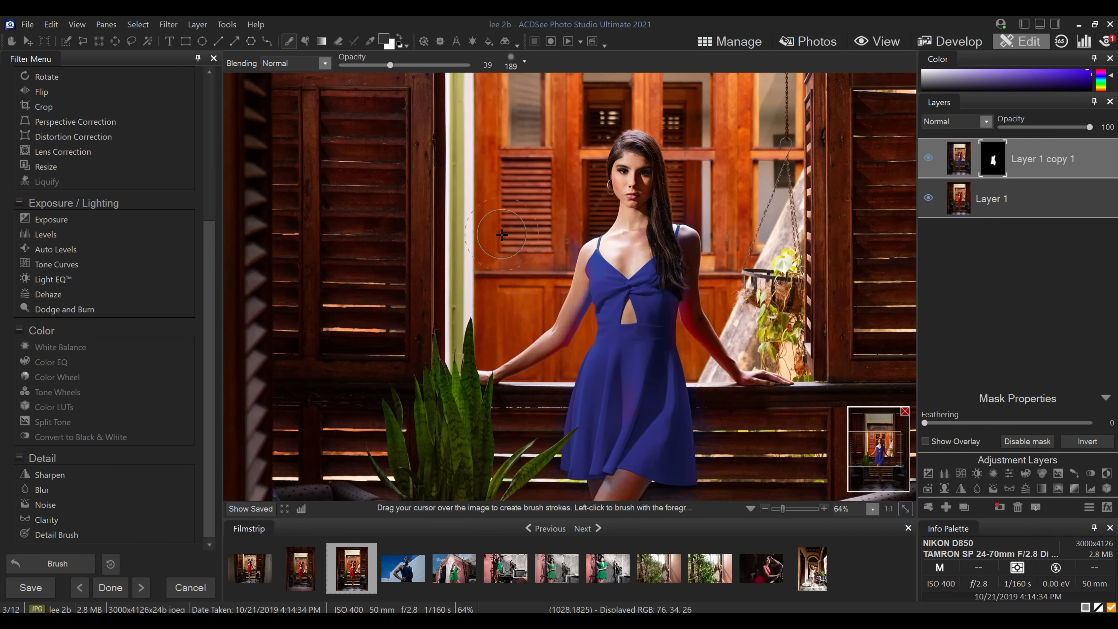
mouse_move(537, 323)
left_mouse_down()
mouse_move(536, 295)
mouse_move(558, 292)
mouse_move(557, 316)
mouse_move(567, 286)
left_mouse_up()
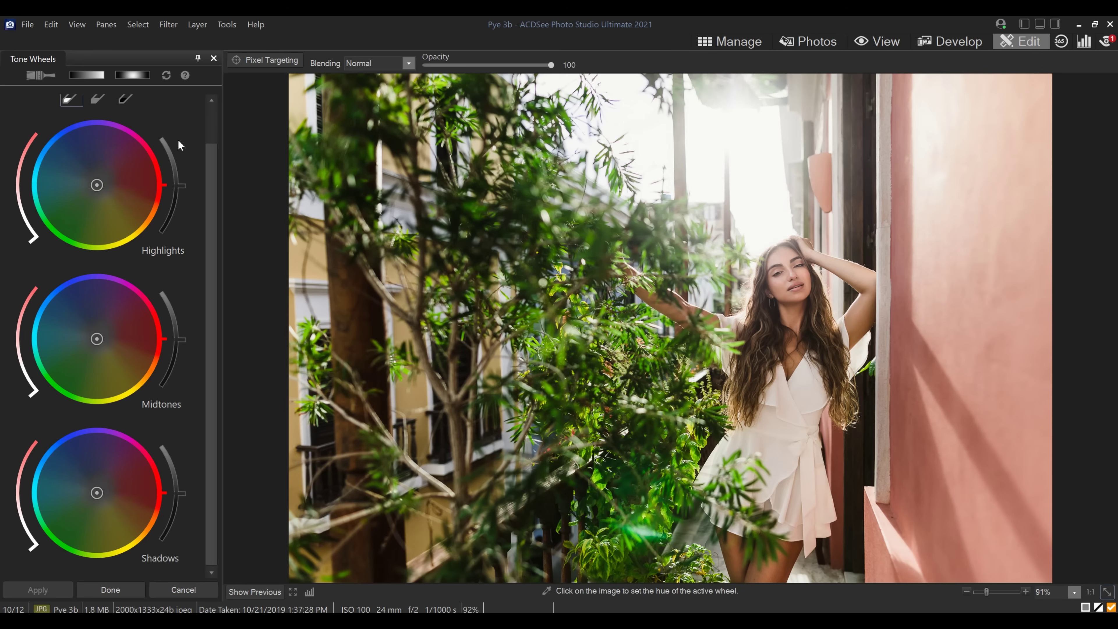
mouse_move(185, 499)
left_mouse_down()
mouse_move(170, 545)
mouse_move(191, 437)
mouse_move(197, 548)
mouse_move(198, 442)
mouse_move(170, 536)
mouse_move(179, 548)
mouse_move(182, 499)
left_mouse_up()
mouse_move(182, 190)
left_mouse_down()
mouse_move(170, 132)
mouse_move(174, 217)
mouse_move(161, 256)
mouse_move(187, 91)
mouse_move(179, 207)
mouse_move(162, 245)
mouse_move(172, 142)
mouse_move(192, 194)
mouse_move(174, 242)
mouse_move(177, 172)
mouse_move(178, 190)
left_mouse_up()
Tint the shadows blue with the Tone Wheels and reduce the tint's saturation to a moderate level.
left_click_drag(97, 493, 6, 456)
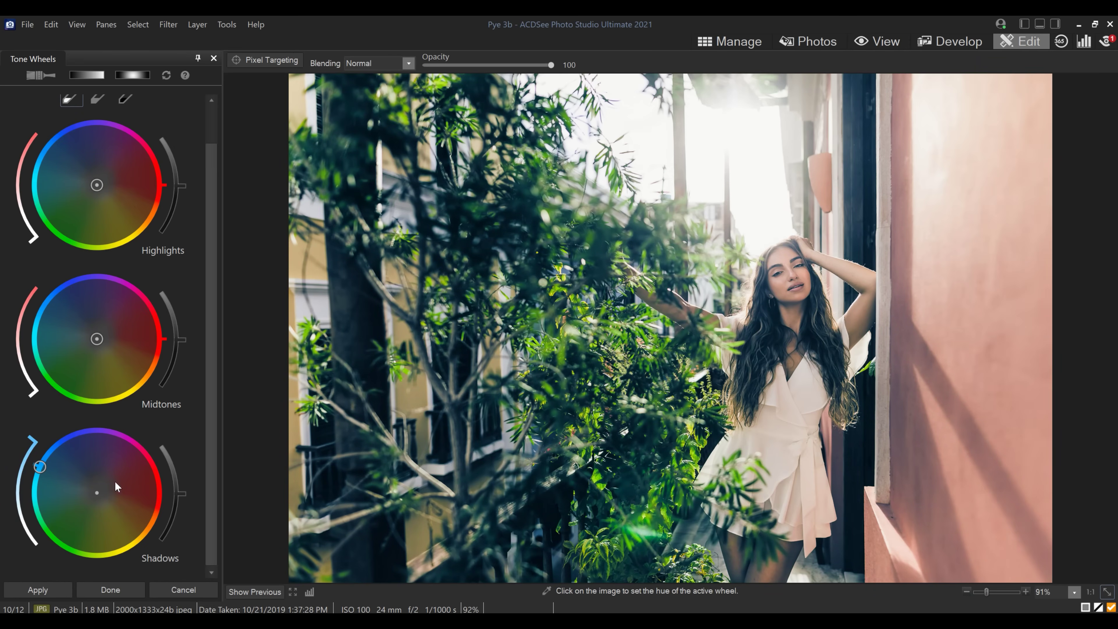
left_click_drag(100, 494, 43, 461)
mouse_move(49, 462)
left_mouse_down()
mouse_move(75, 484)
mouse_move(48, 464)
left_mouse_up()
mouse_move(33, 443)
left_mouse_down()
mouse_move(20, 526)
mouse_move(16, 512)
mouse_move(28, 442)
mouse_move(24, 542)
mouse_move(34, 438)
mouse_move(22, 535)
mouse_move(35, 442)
mouse_move(18, 494)
mouse_move(20, 482)
left_mouse_up()
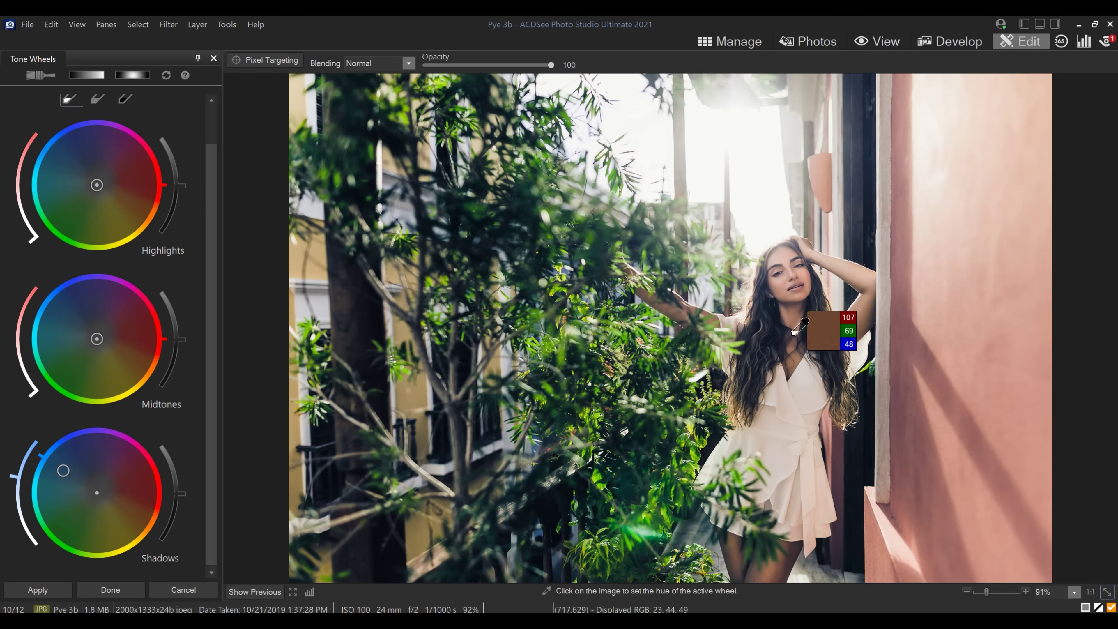
left_click(776, 251)
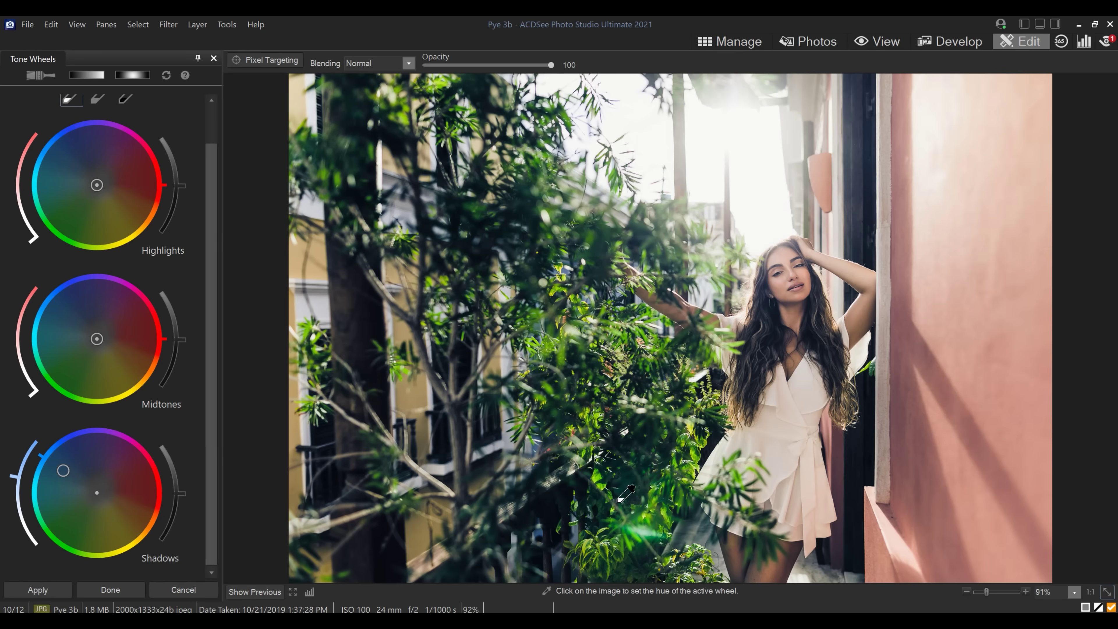
left_click(814, 399)
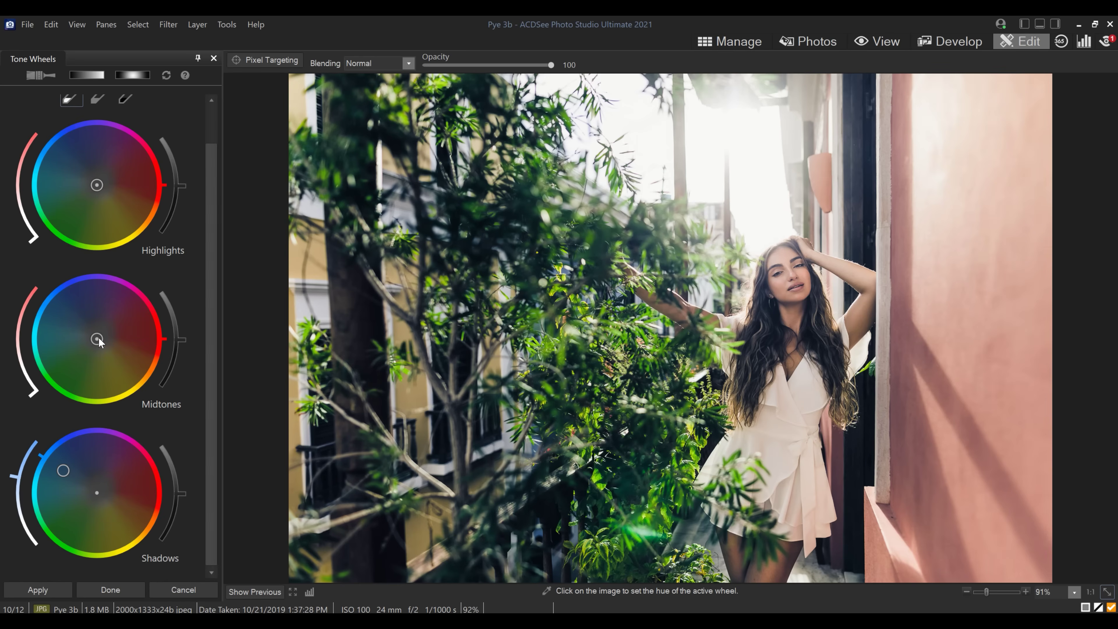
Tint the midtones slightly orange and the highlights a stronger warm yellow with the Tone Wheels.
mouse_move(99, 337)
left_mouse_down()
mouse_move(124, 351)
mouse_move(176, 337)
mouse_move(150, 401)
mouse_move(124, 426)
mouse_move(132, 383)
mouse_move(113, 352)
left_mouse_up()
left_click_drag(96, 188, 131, 226)
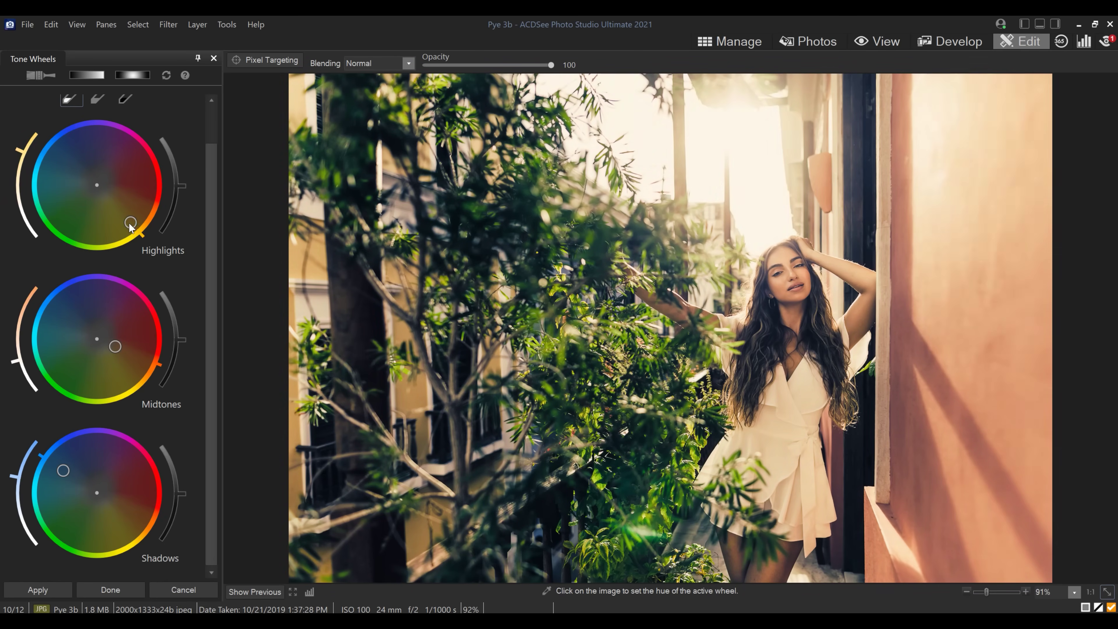